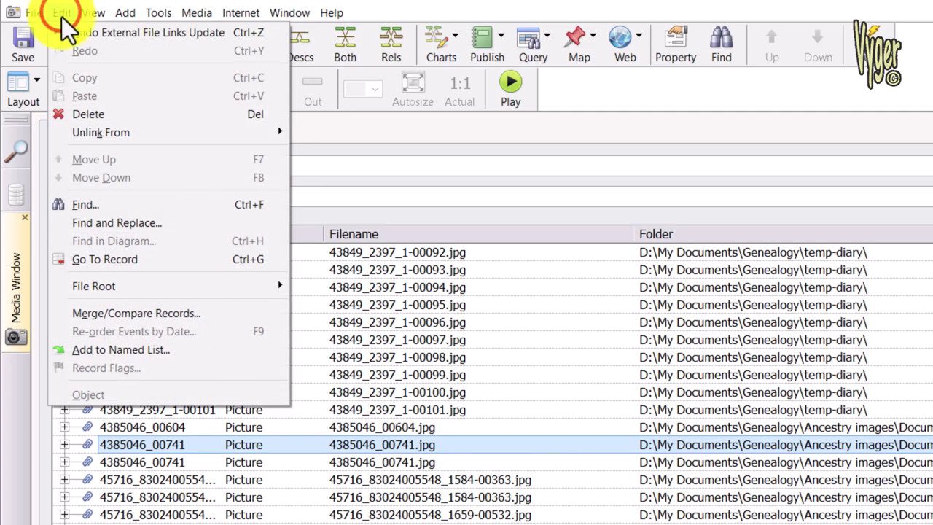
Merge media record 4385046_00604 into 4385046_00741, discarding 00604's duplicate file link.
{"action": "left_click", "coordinate": [135, 313]}
{"action": "left_click", "coordinate": [184, 256]}
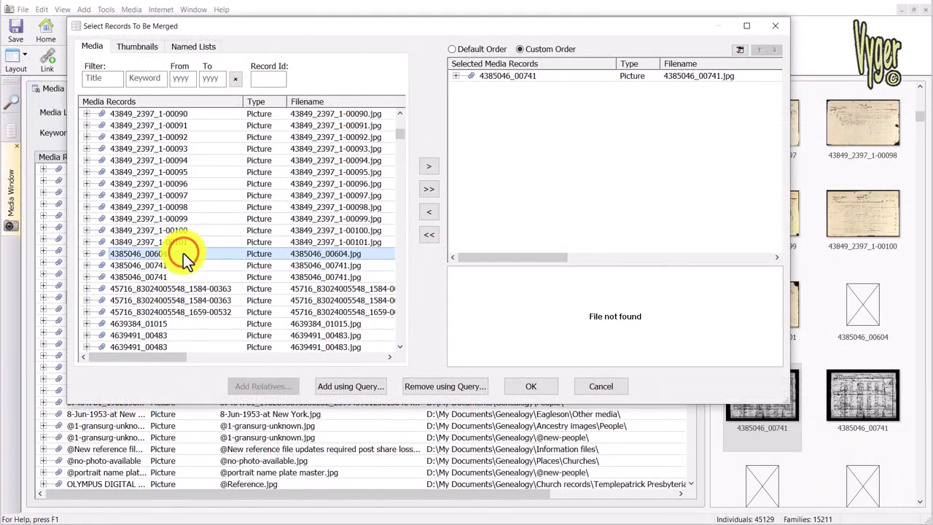
{"action": "left_click", "coordinate": [429, 166]}
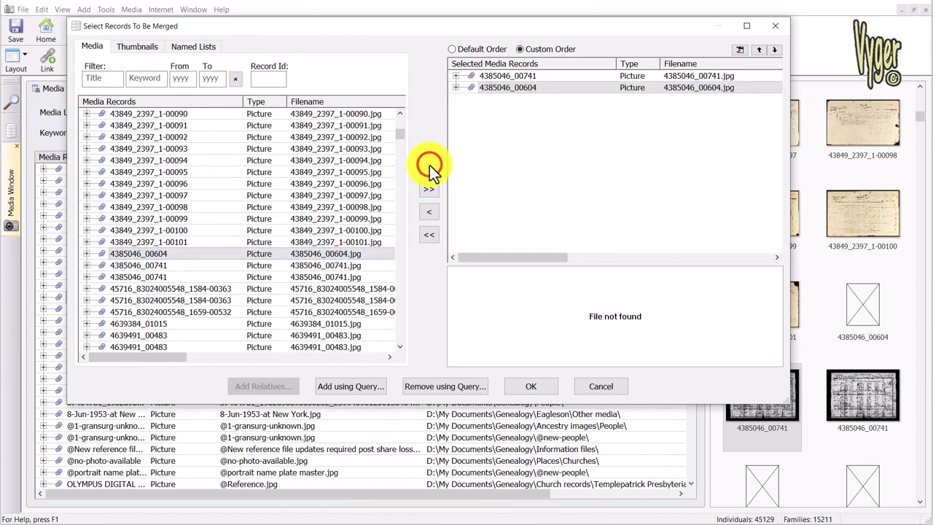
{"action": "left_click", "coordinate": [534, 385]}
{"action": "left_click", "coordinate": [618, 100]}
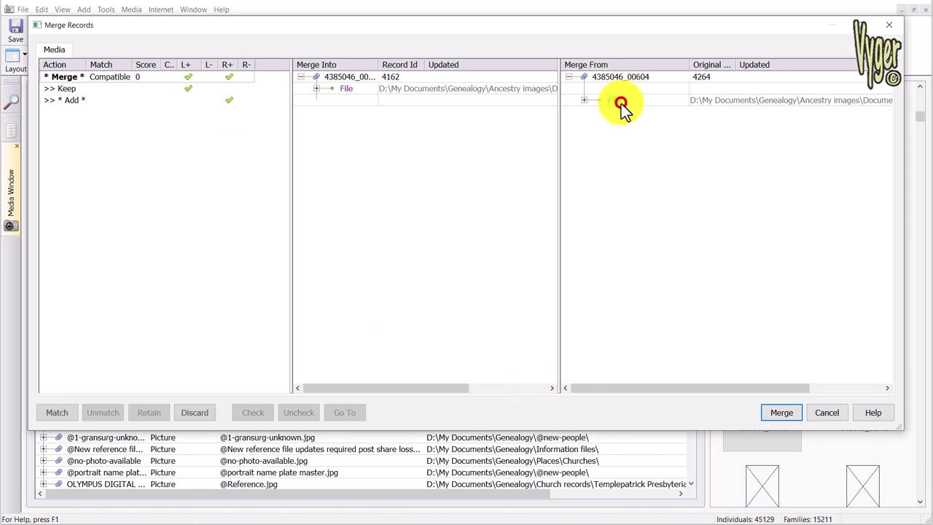
{"action": "left_click", "coordinate": [195, 414]}
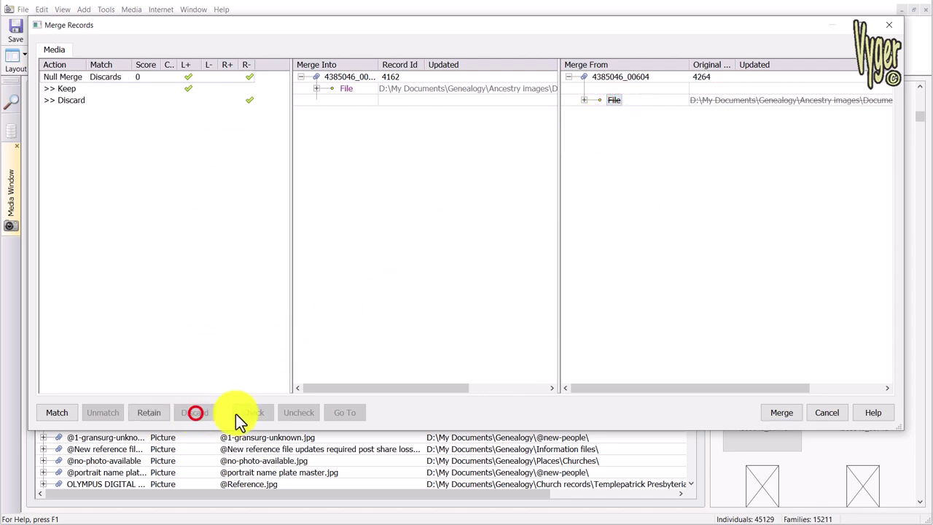
{"action": "left_click", "coordinate": [779, 415]}
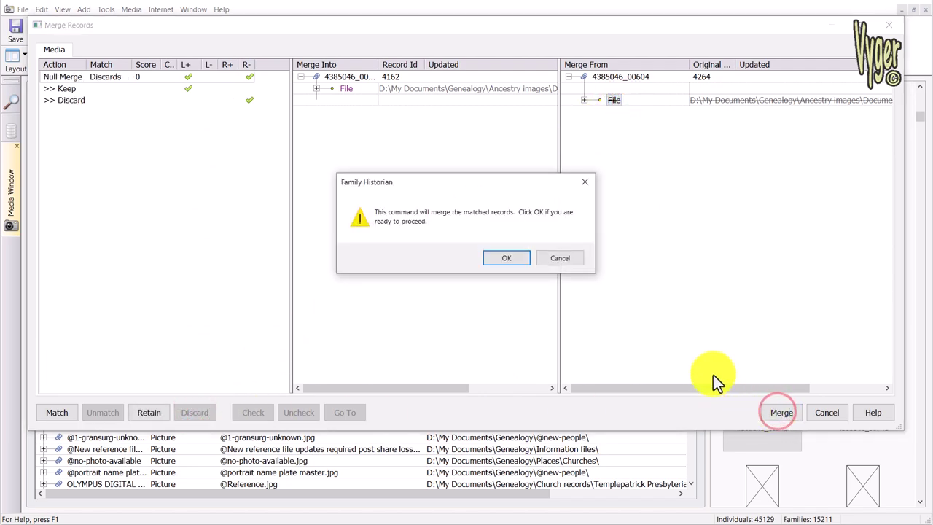
{"action": "left_click", "coordinate": [515, 261]}
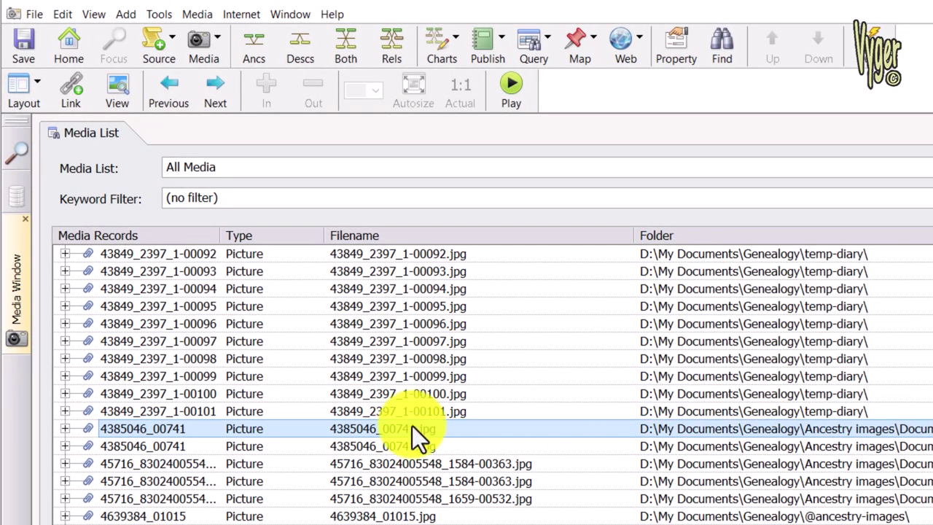
Compare the two 4385046_00741 records left in the media list after the merge.
{"action": "left_click", "coordinate": [180, 446]}
{"action": "left_click", "coordinate": [186, 431]}
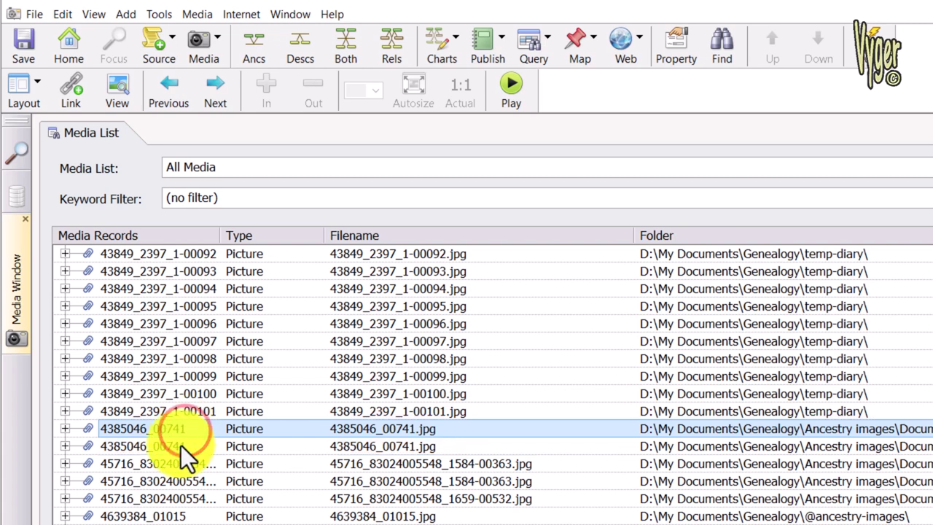
{"action": "left_click", "coordinate": [181, 446]}
{"action": "left_click", "coordinate": [184, 428]}
{"action": "left_click", "coordinate": [186, 447]}
{"action": "left_click", "coordinate": [186, 431]}
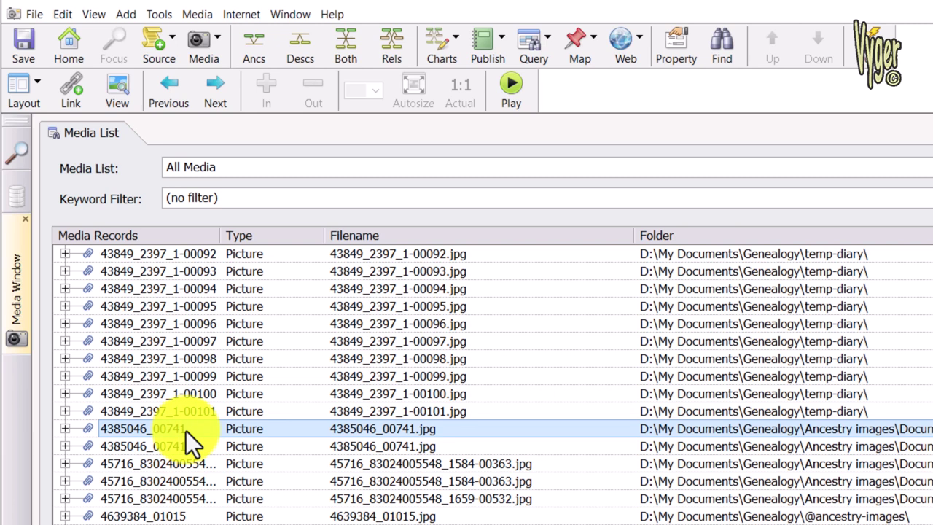
Undo the media record merge from the Edit menu.
{"action": "left_click", "coordinate": [64, 15]}
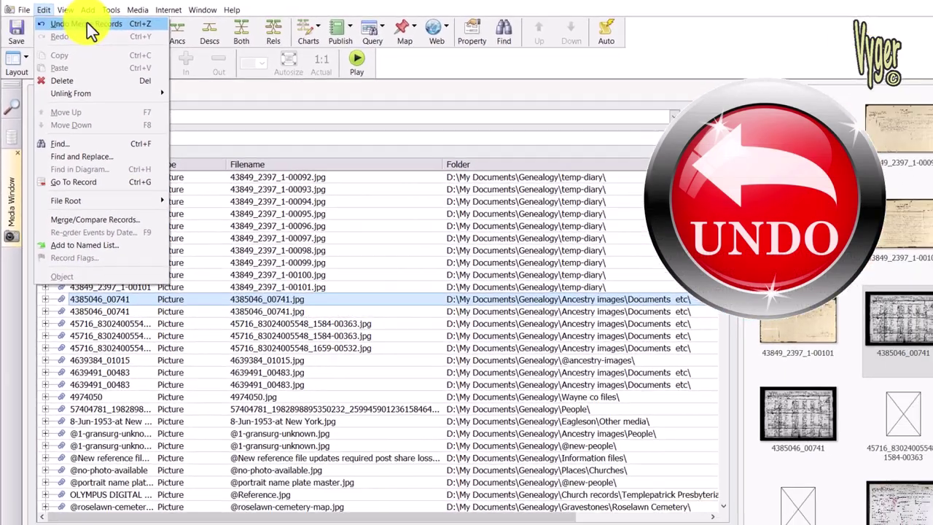
{"action": "left_click", "coordinate": [86, 22]}
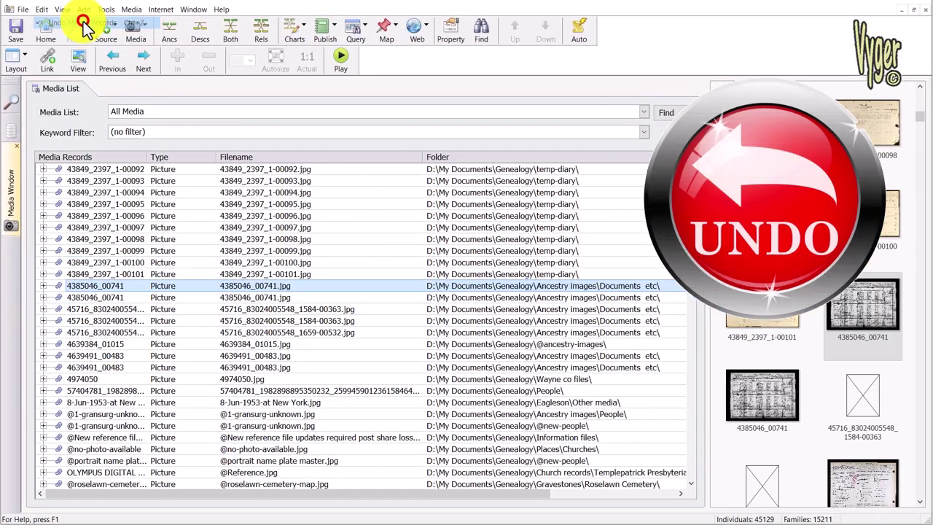
{"action": "scroll", "coordinate": [121, 404], "scroll_direction": "down", "scroll_amount": 1}
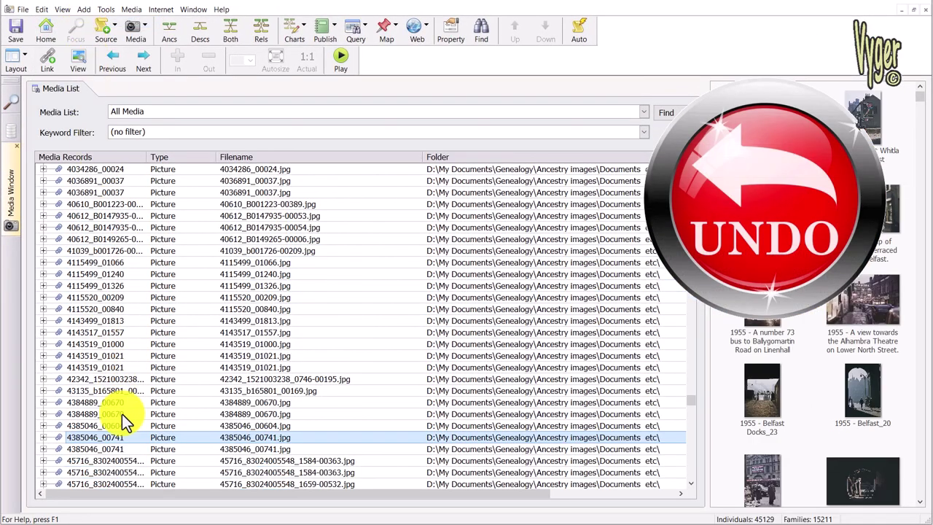
{"action": "left_click", "coordinate": [123, 428]}
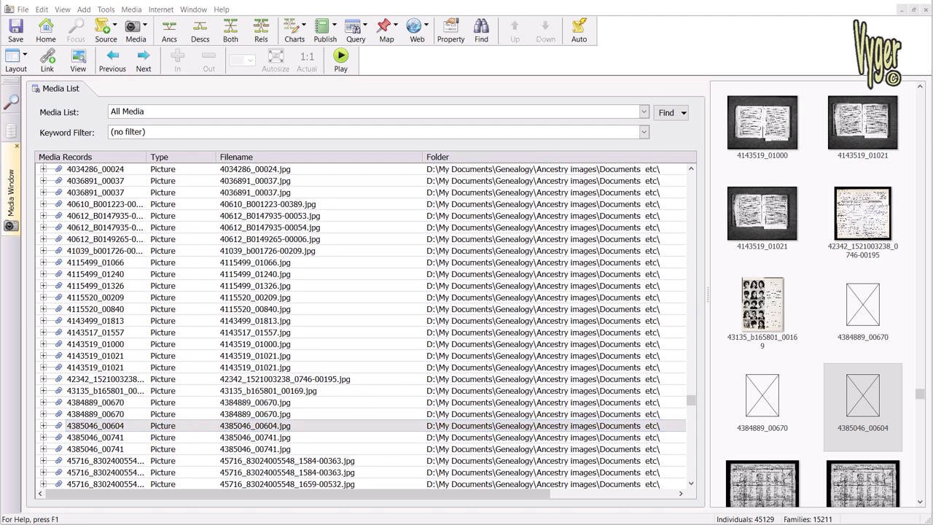
{"action": "left_click", "coordinate": [169, 379]}
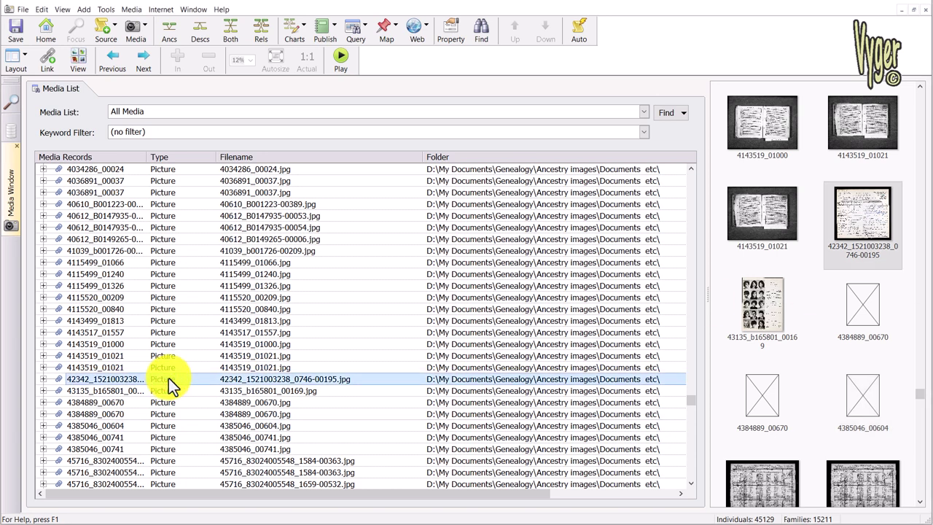
{"action": "double_click", "coordinate": [859, 217]}
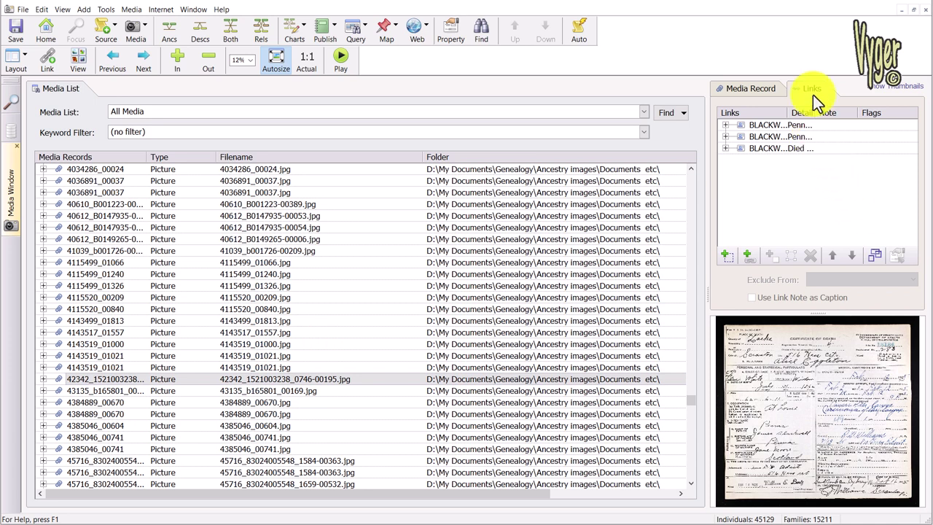
{"action": "left_click", "coordinate": [888, 87]}
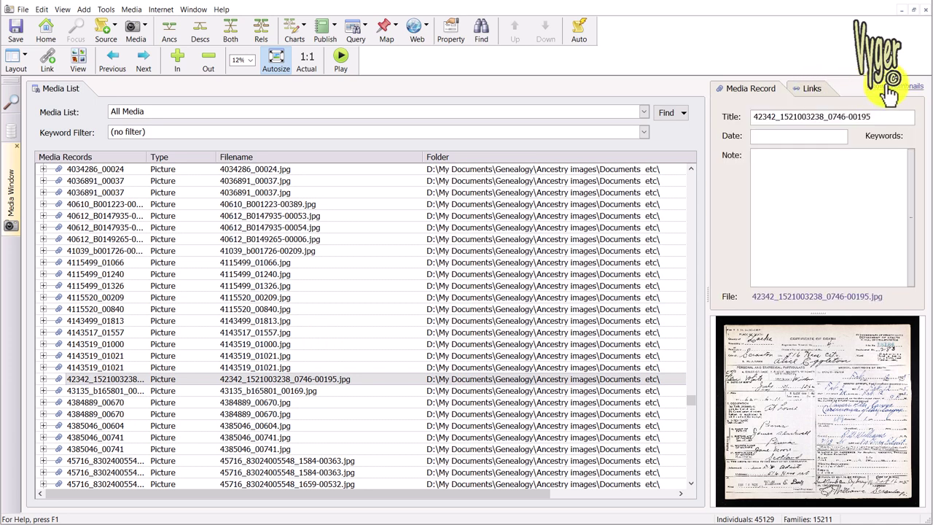
{"action": "double_click", "coordinate": [236, 379]}
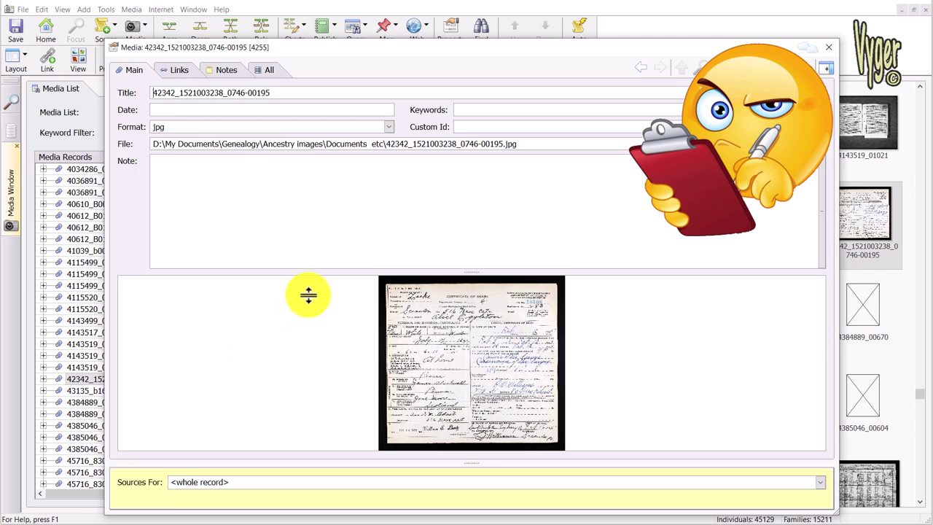
{"action": "left_click_drag", "start_coordinate": [326, 273], "coordinate": [350, 179]}
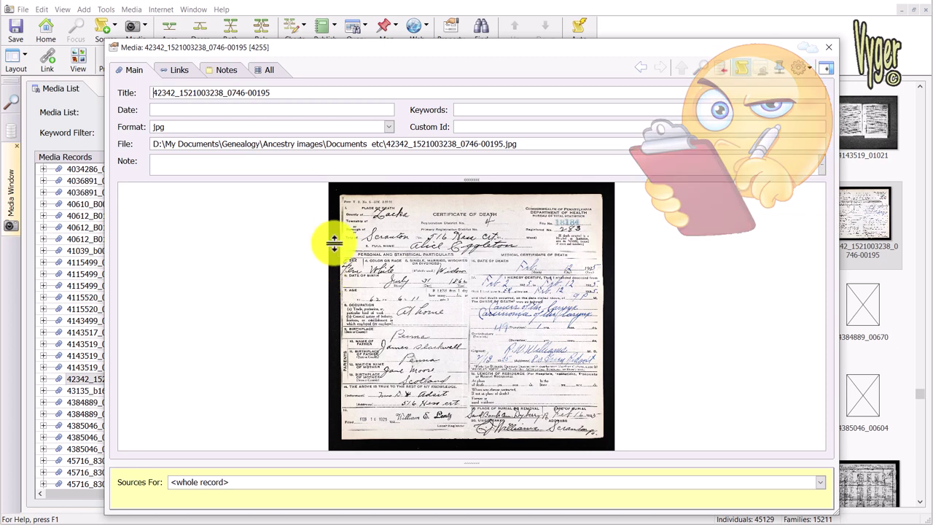
{"action": "left_click_drag", "start_coordinate": [346, 183], "coordinate": [348, 188]}
{"action": "scroll", "coordinate": [464, 372], "scroll_direction": "up", "scroll_amount": 2}
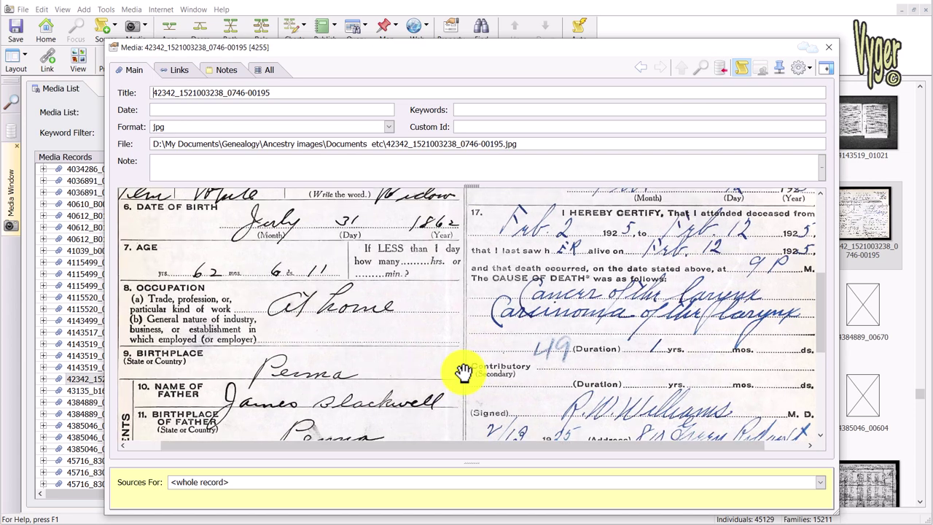
{"action": "left_click_drag", "start_coordinate": [375, 231], "coordinate": [412, 434]}
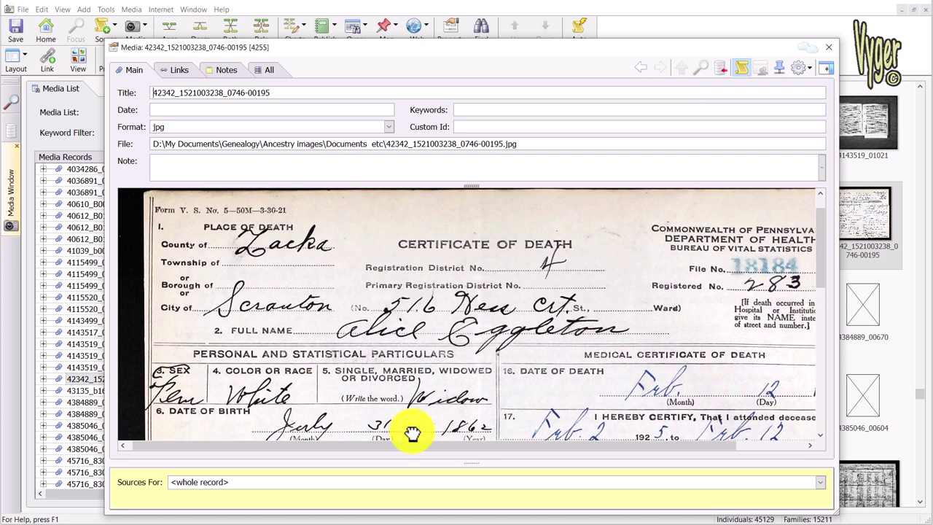
{"action": "left_click_drag", "start_coordinate": [410, 433], "coordinate": [267, 349]}
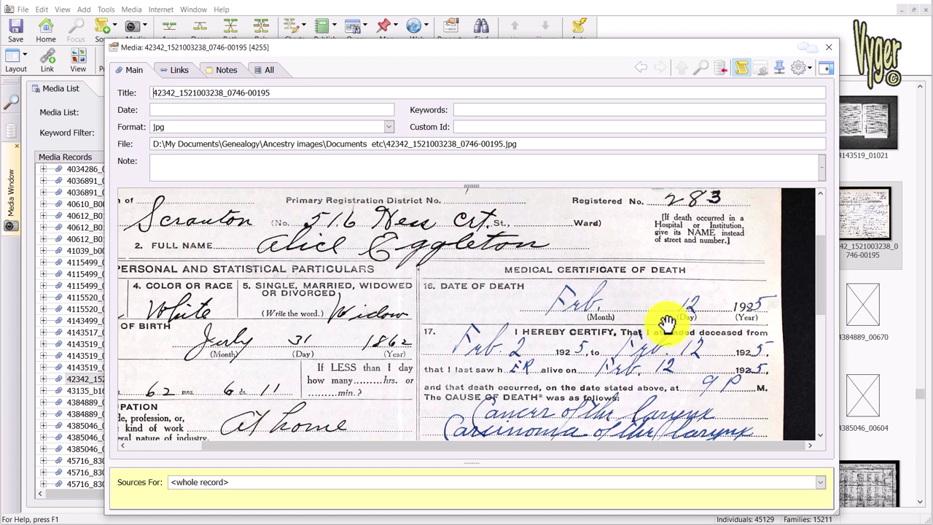
{"action": "left_click", "coordinate": [129, 9]}
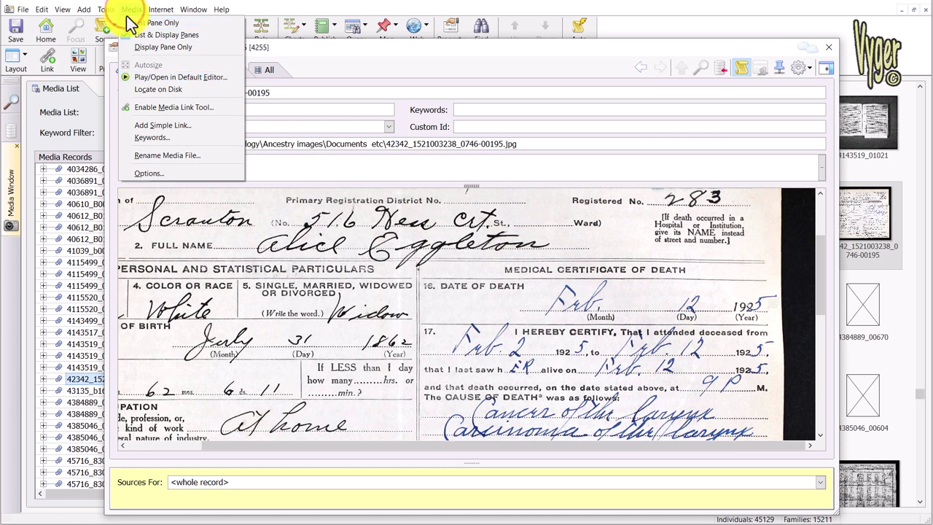
Rename the certificate file to the deceased's surname-forename plus 1985-feb-12-scranton-(DEAT).jpg.
{"action": "left_click", "coordinate": [167, 155]}
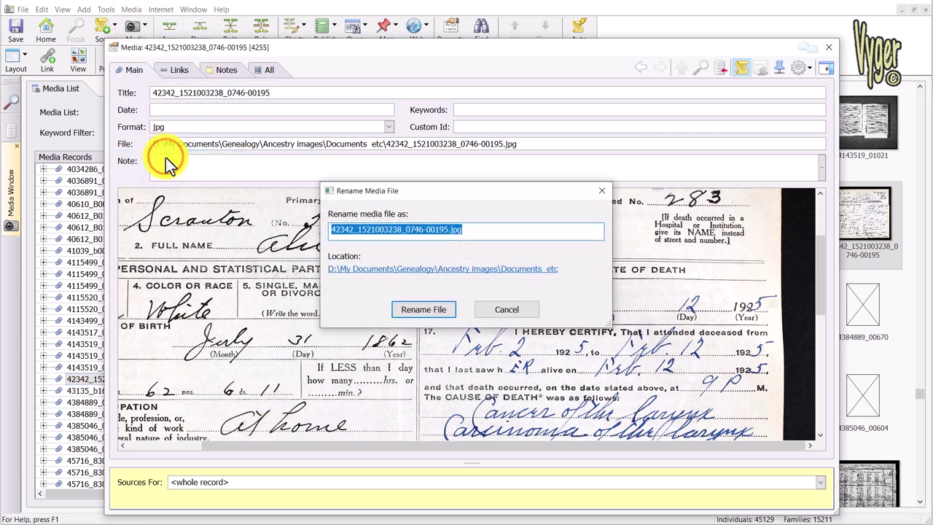
{"action": "left_click_drag", "start_coordinate": [450, 192], "coordinate": [577, 64]}
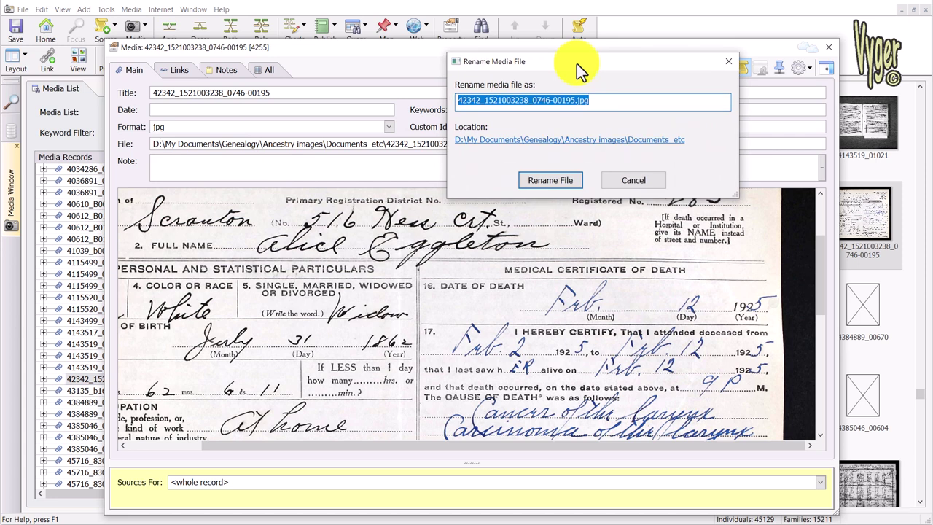
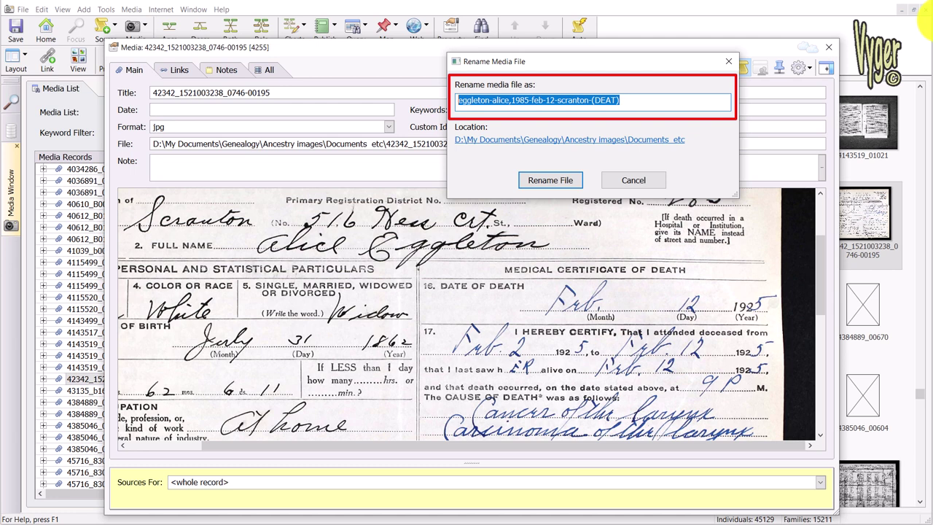
{"action": "left_click", "coordinate": [552, 182]}
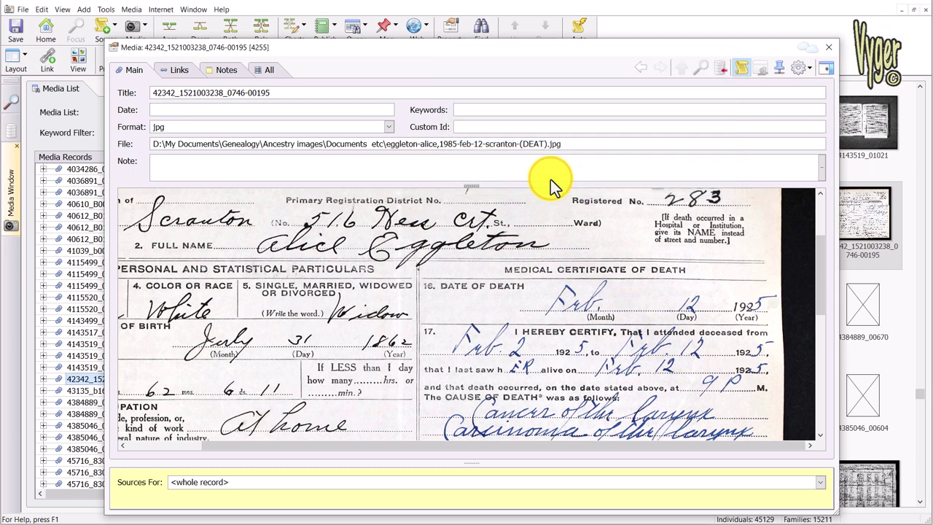
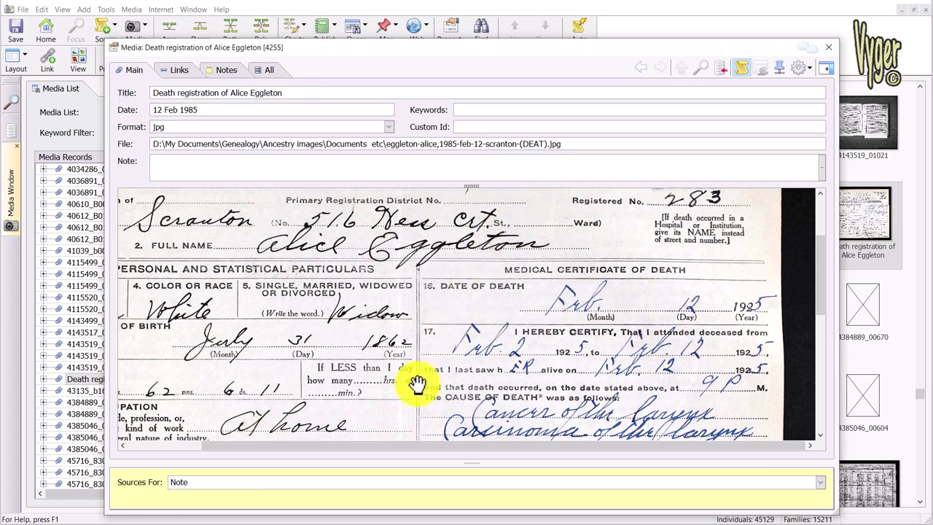
Pan down the death certificate image to read its lower part.
{"action": "left_click_drag", "start_coordinate": [417, 384], "coordinate": [448, 229]}
{"action": "left_click_drag", "start_coordinate": [412, 386], "coordinate": [485, 288]}
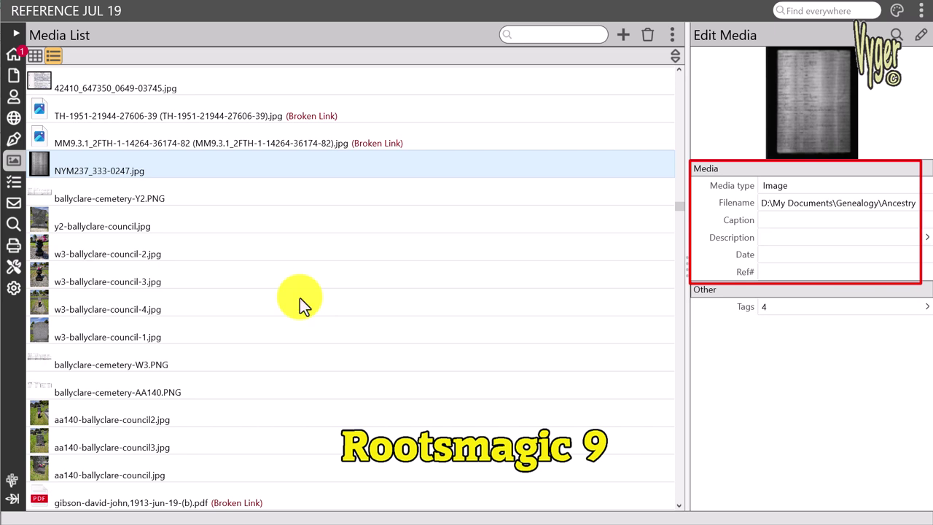
Preview the Ballyclare media items, return to NYM237_333-0247.jpg, and bring up the temp folder.
{"action": "left_click", "coordinate": [227, 193]}
{"action": "left_click", "coordinate": [228, 218]}
{"action": "left_click", "coordinate": [232, 192]}
{"action": "left_click", "coordinate": [236, 167]}
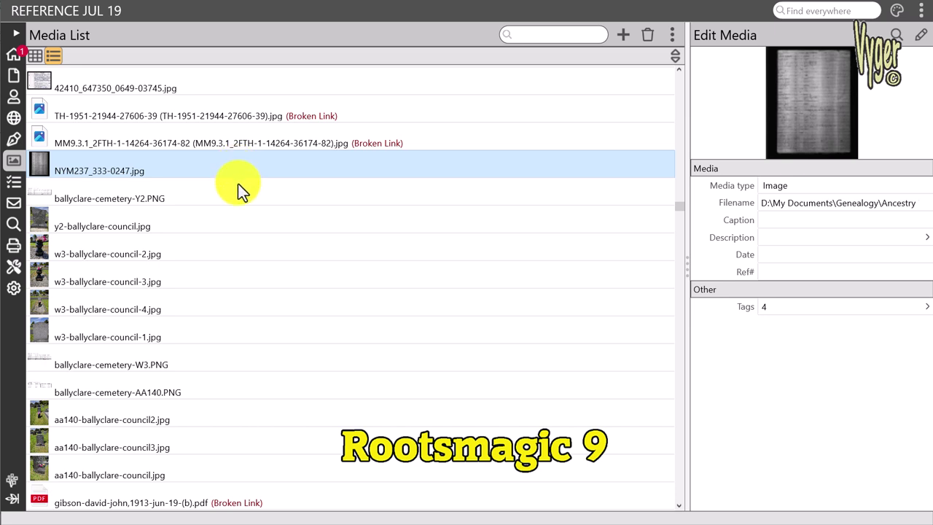
{"action": "key", "text": "alt+Tab"}
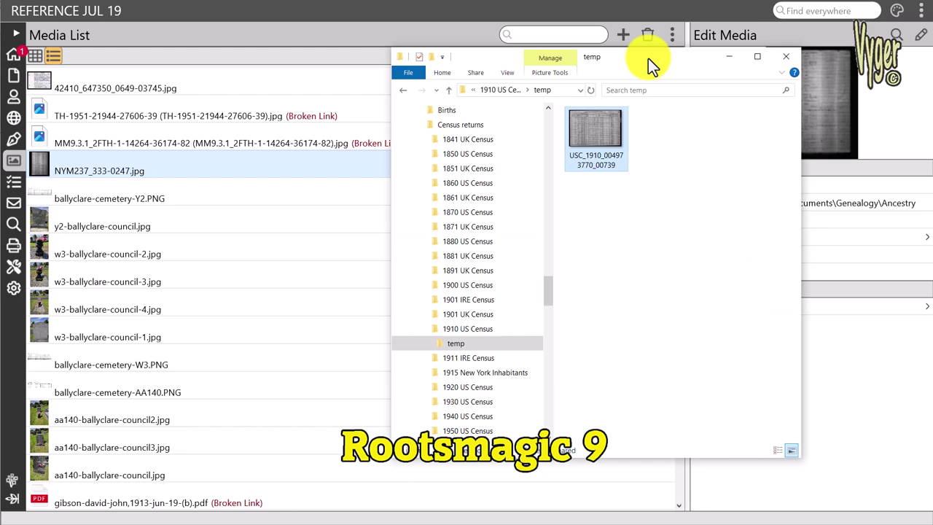
Drag the USC_1910 census image from the temp folder onto the RootsMagic 9 Media List.
{"action": "left_click", "coordinate": [596, 125]}
{"action": "left_click_drag", "start_coordinate": [596, 126], "coordinate": [221, 234]}
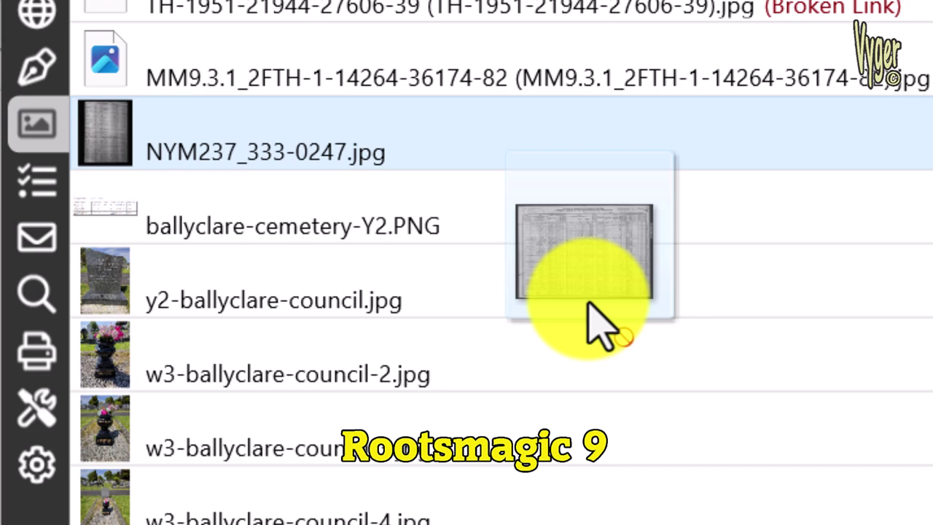
{"action": "left_click_drag", "start_coordinate": [589, 303], "coordinate": [629, 317]}
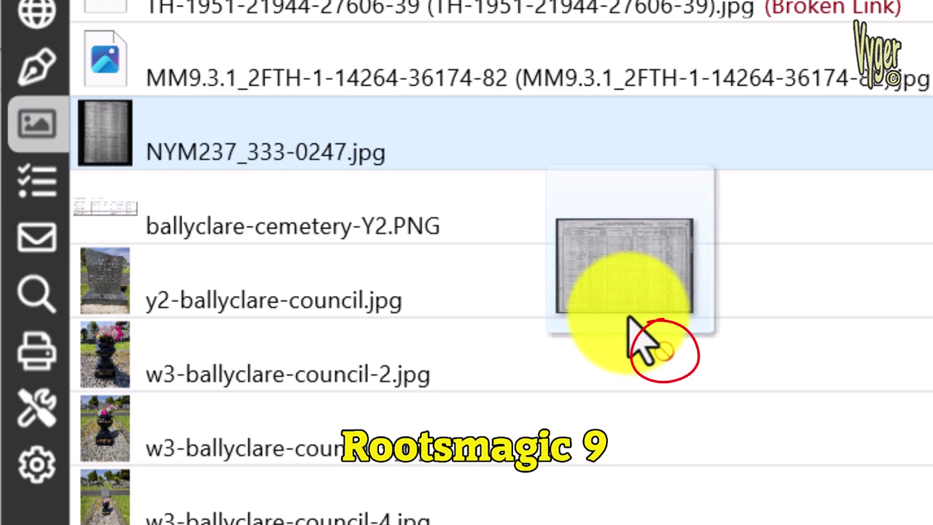
{"action": "left_click_drag", "start_coordinate": [629, 319], "coordinate": [625, 314]}
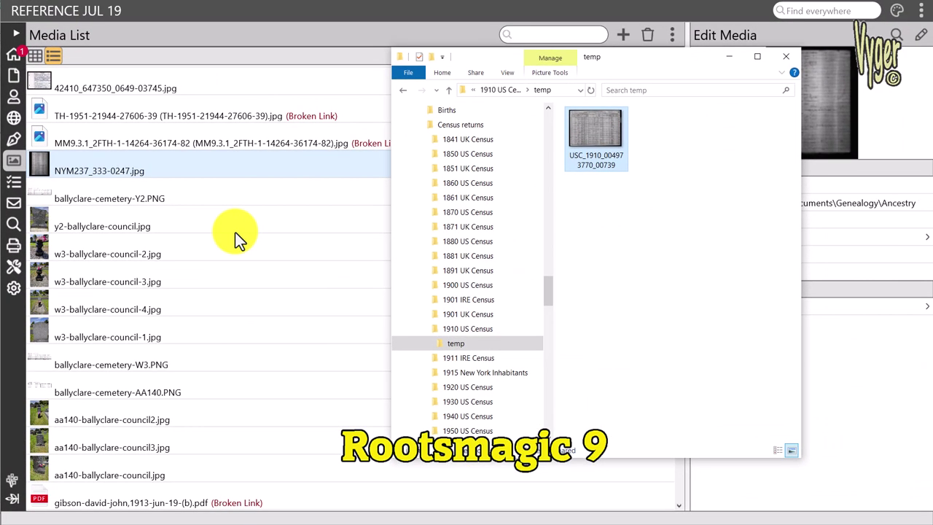
{"action": "left_click_drag", "start_coordinate": [608, 123], "coordinate": [255, 235]}
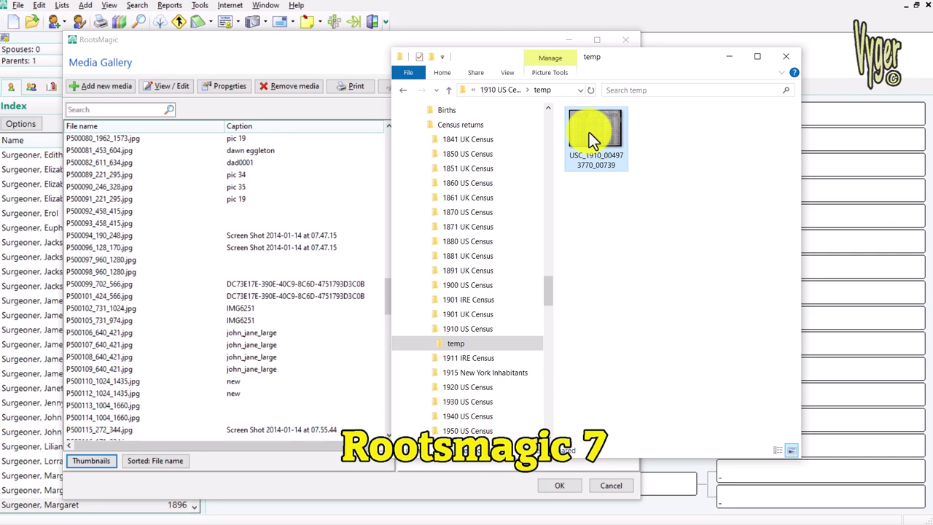
Drag USC_1910_004973770_00739.jpg from File Explorer into the RootsMagic 7 Media Gallery.
{"action": "left_click", "coordinate": [589, 132]}
{"action": "left_click_drag", "start_coordinate": [589, 132], "coordinate": [164, 191]}
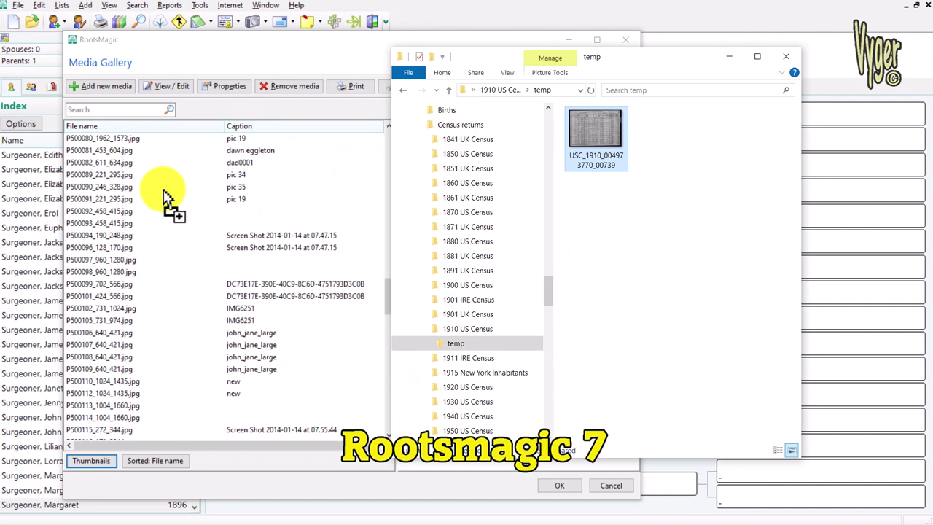
{"action": "left_click_drag", "start_coordinate": [163, 192], "coordinate": [163, 190]}
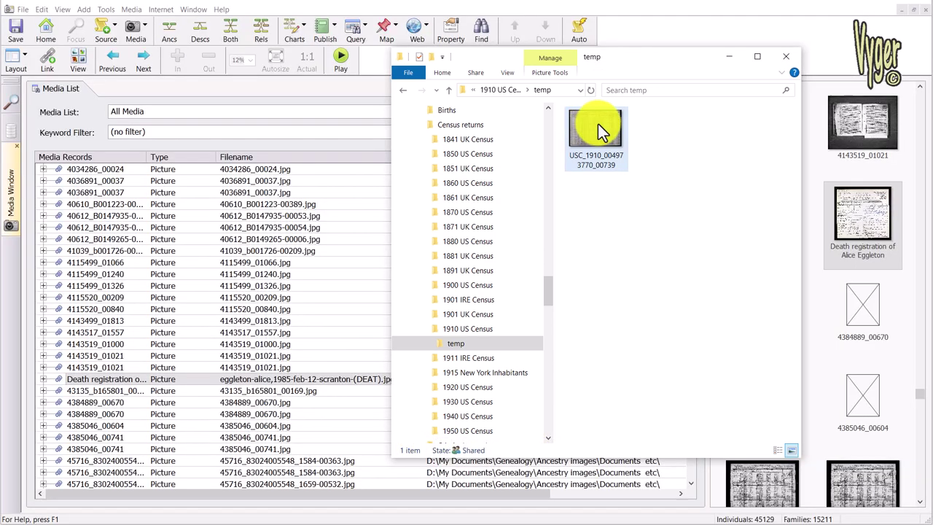
Review the census image file's Properties and cancel without changes.
{"action": "right_click", "coordinate": [598, 123]}
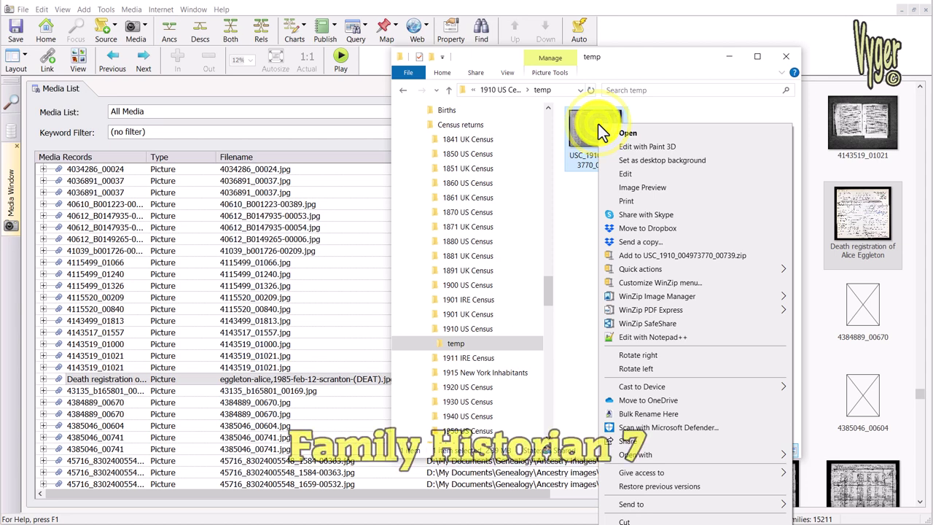
{"action": "left_click", "coordinate": [633, 523]}
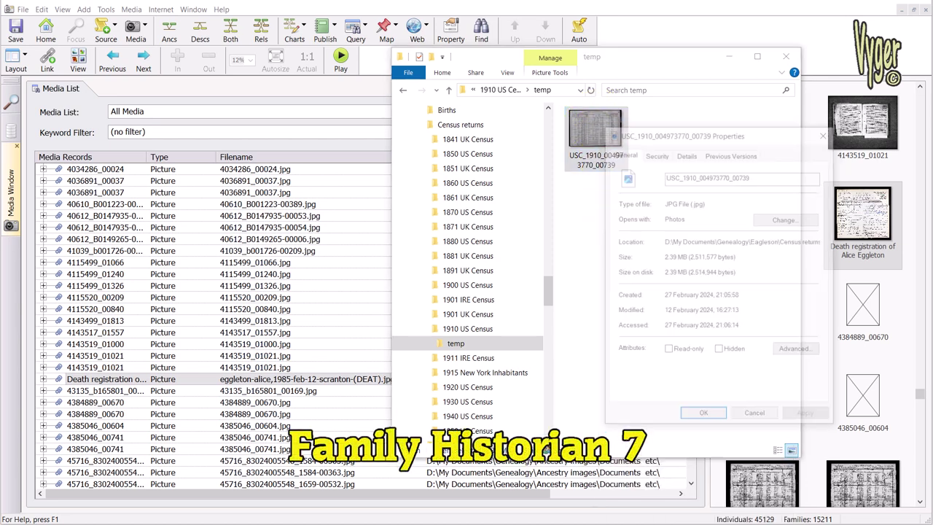
{"action": "left_click_drag", "start_coordinate": [685, 132], "coordinate": [630, 104]}
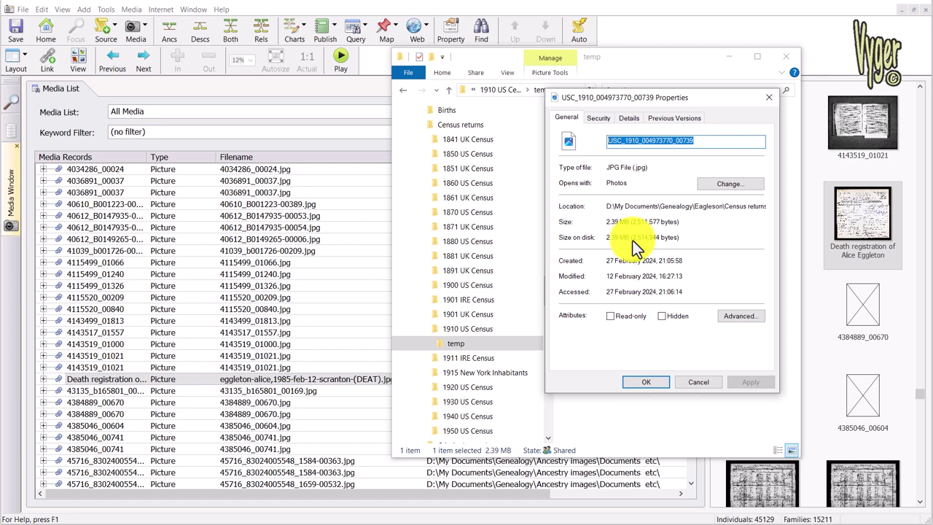
{"action": "left_click", "coordinate": [697, 382]}
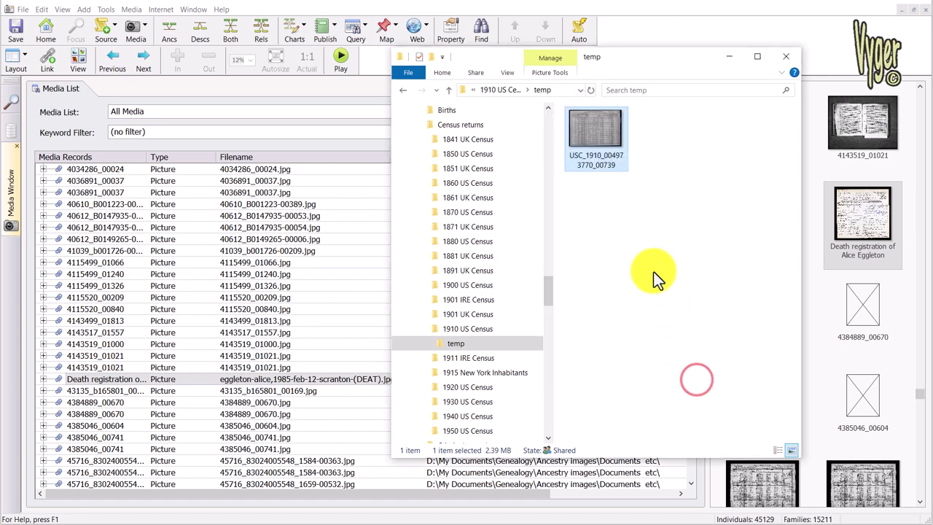
Open the census image in Windows Photo Viewer.
{"action": "right_click", "coordinate": [597, 130]}
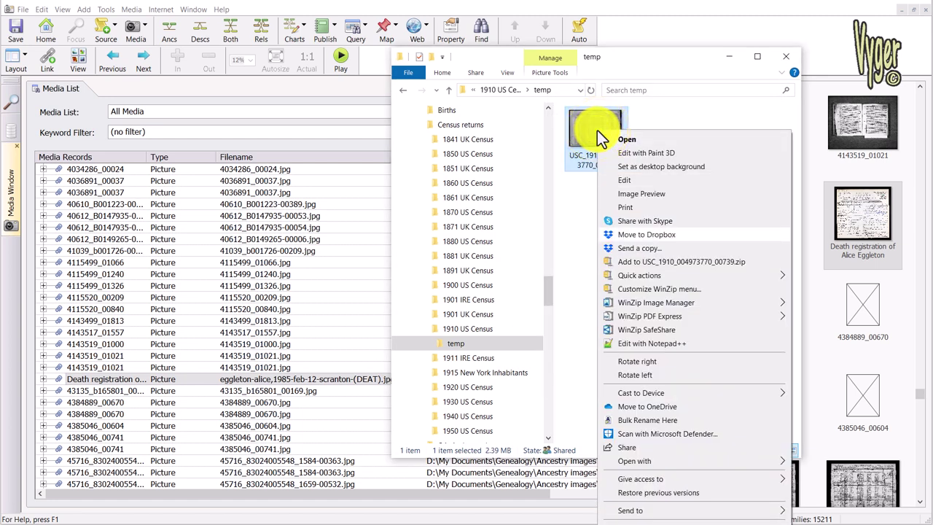
{"action": "mouse_move", "coordinate": [649, 456]}
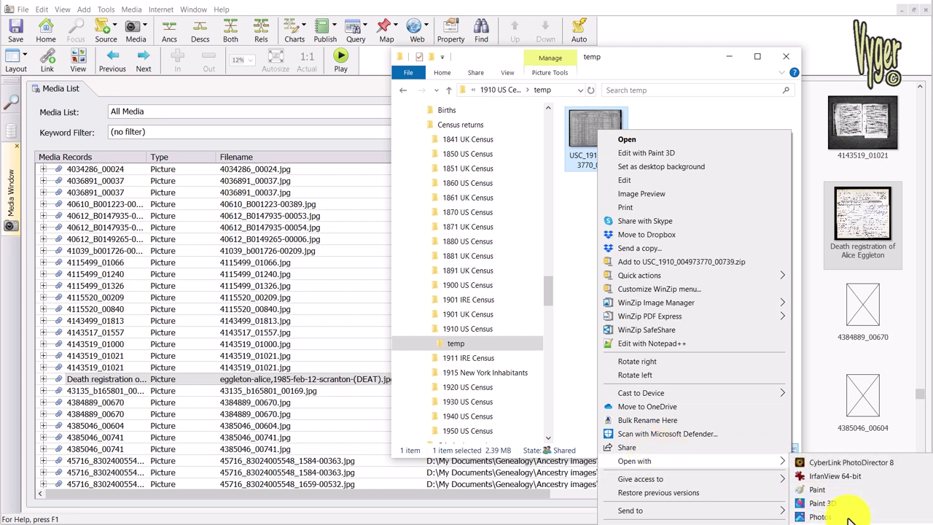
{"action": "left_click", "coordinate": [821, 520]}
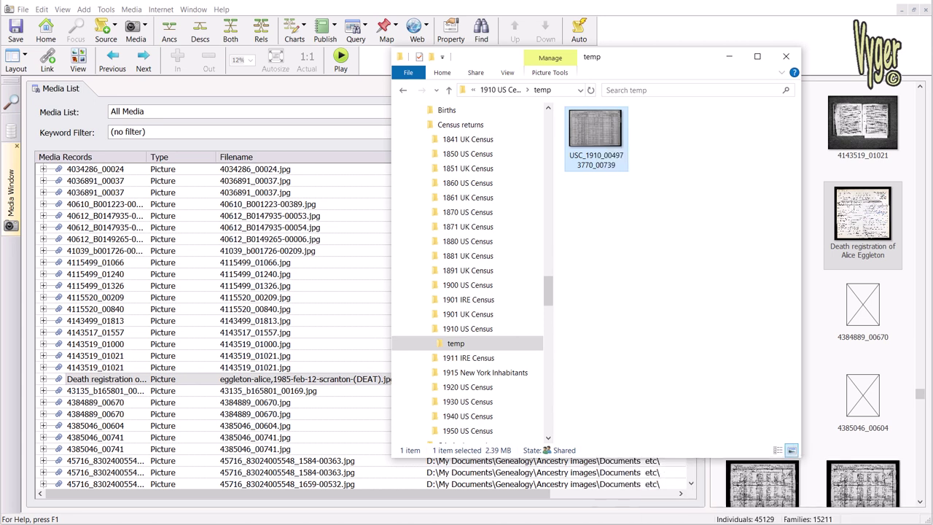
Zoom into the census image and pan across its header and early columns.
{"action": "scroll", "coordinate": [464, 259], "scroll_direction": "up", "scroll_amount": 4}
{"action": "scroll", "coordinate": [394, 250], "scroll_direction": "up", "scroll_amount": 1}
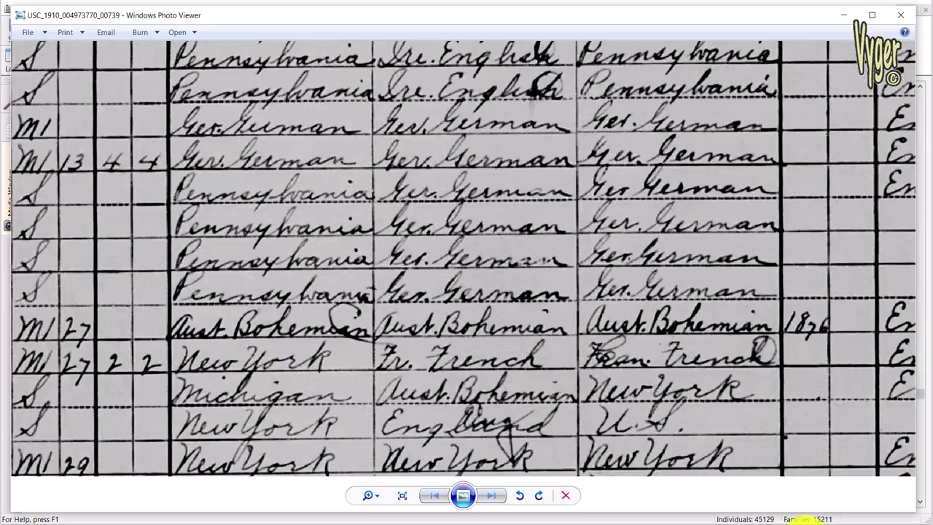
{"action": "left_click_drag", "start_coordinate": [205, 116], "coordinate": [566, 398]}
{"action": "scroll", "coordinate": [182, 159], "scroll_direction": "down", "scroll_amount": 1}
{"action": "left_click_drag", "start_coordinate": [182, 159], "coordinate": [500, 444]}
{"action": "scroll", "coordinate": [507, 335], "scroll_direction": "up", "scroll_amount": 1}
{"action": "left_click_drag", "start_coordinate": [402, 245], "coordinate": [423, 349]}
{"action": "scroll", "coordinate": [507, 335], "scroll_direction": "down", "scroll_amount": 1}
Pan across the Personal Description, Nativity, occupation columns and the Lebanon Township, Wayne, Pennsylvania headings.
{"action": "left_click_drag", "start_coordinate": [778, 201], "coordinate": [461, 395]}
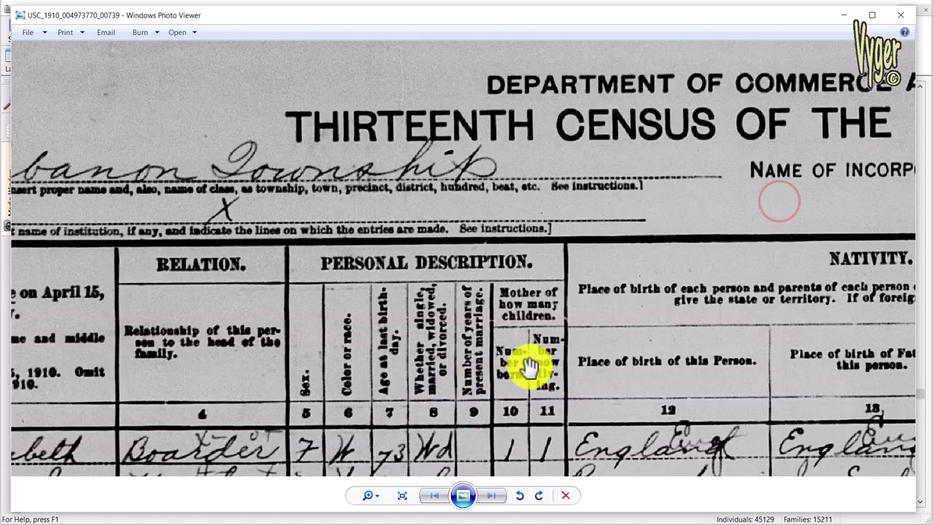
{"action": "left_click_drag", "start_coordinate": [773, 274], "coordinate": [65, 289]}
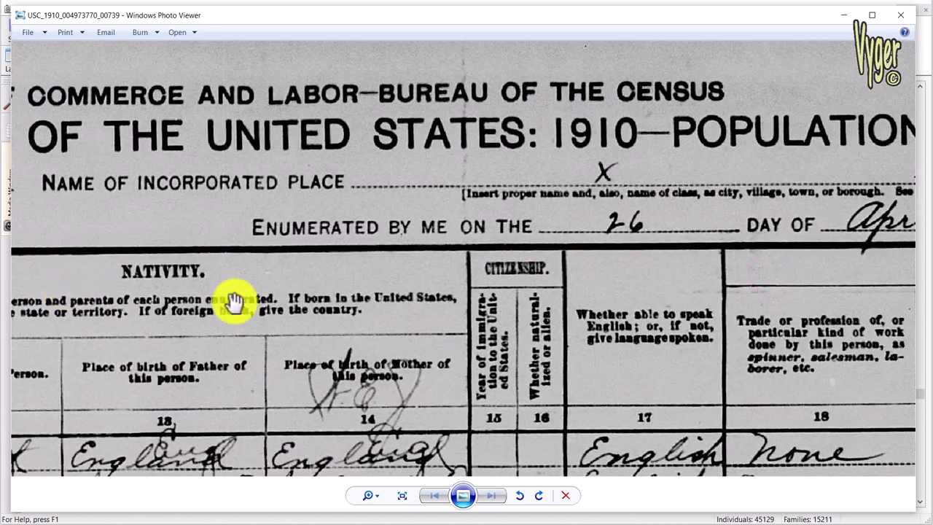
{"action": "left_click_drag", "start_coordinate": [819, 354], "coordinate": [751, 333]}
{"action": "left_click_drag", "start_coordinate": [208, 281], "coordinate": [742, 333]}
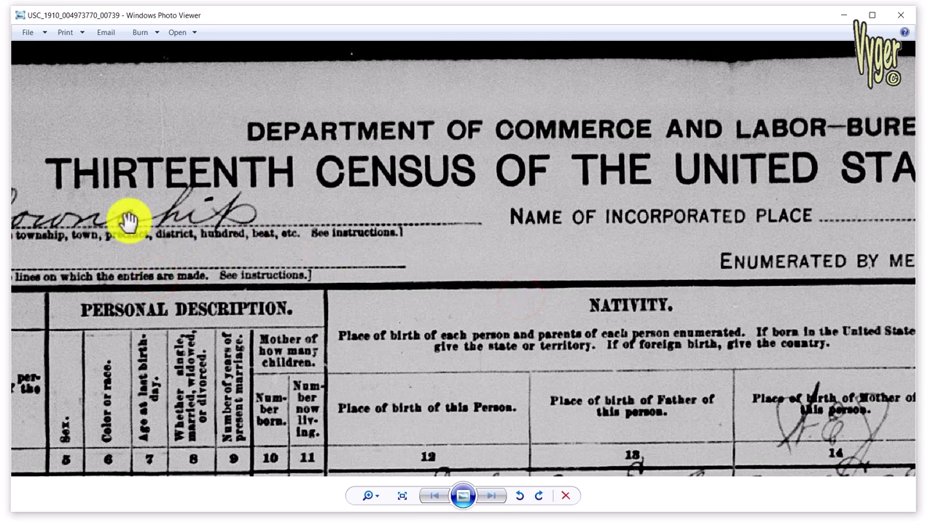
{"action": "left_click_drag", "start_coordinate": [114, 232], "coordinate": [602, 265]}
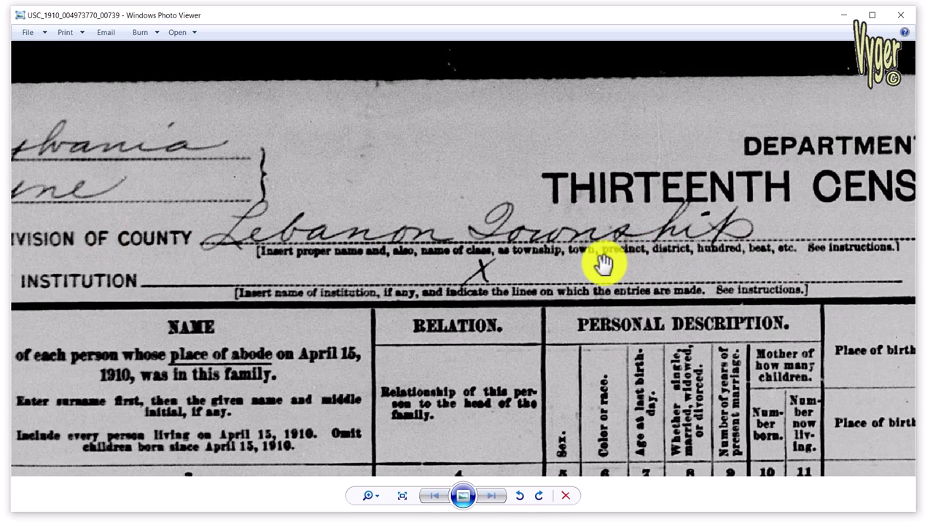
{"action": "left_click_drag", "start_coordinate": [208, 296], "coordinate": [535, 306]}
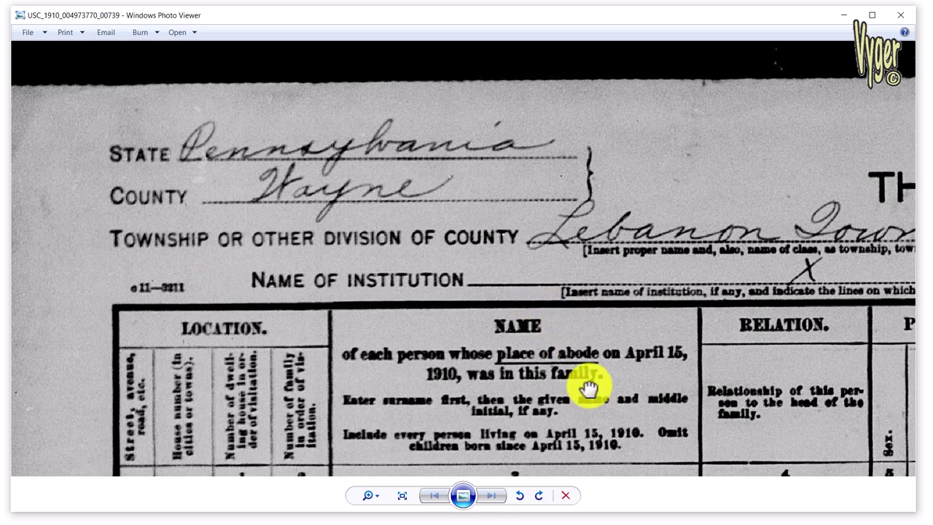
Move down to the household rows at dwelling 77, family 79.
{"action": "left_click_drag", "start_coordinate": [590, 385], "coordinate": [544, 197]}
{"action": "left_click_drag", "start_coordinate": [524, 321], "coordinate": [502, 221]}
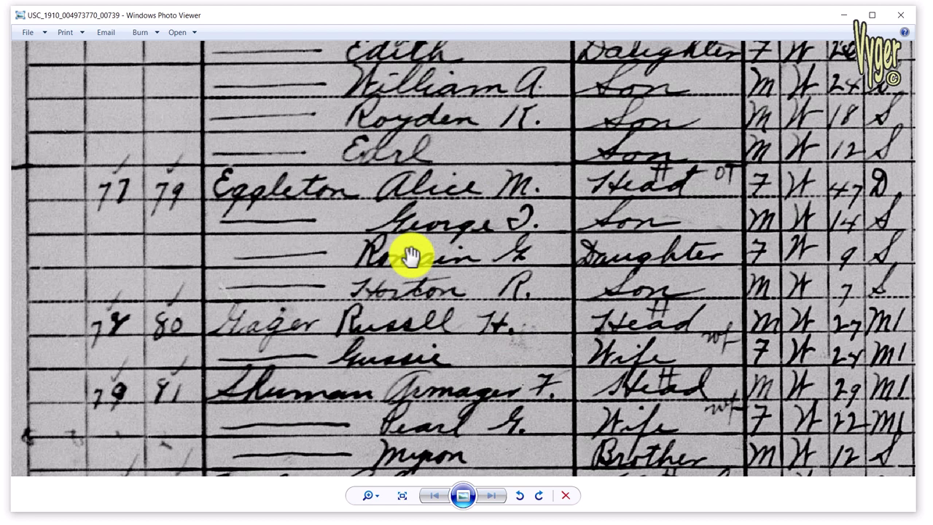
{"action": "right_click", "coordinate": [564, 237]}
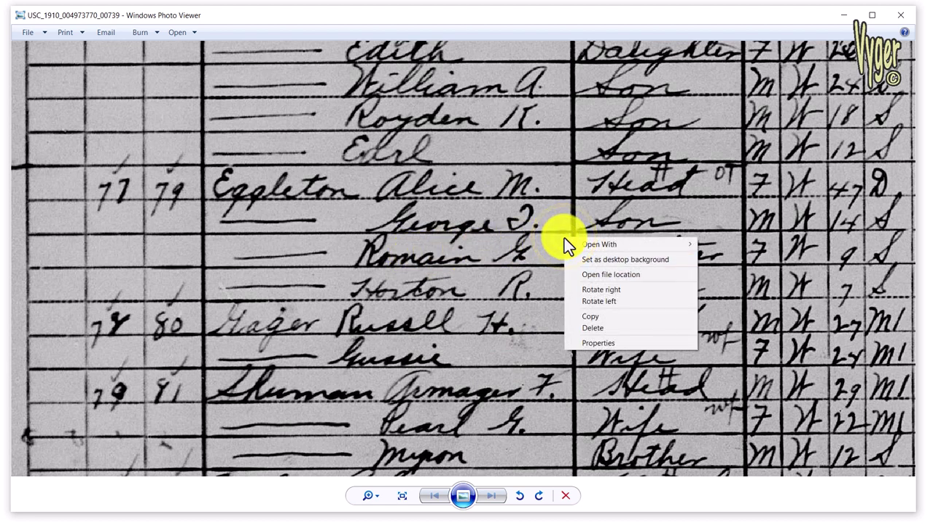
Open the census image's Properties, check the General tab, then begin editing the Details Title.
{"action": "left_click", "coordinate": [602, 344]}
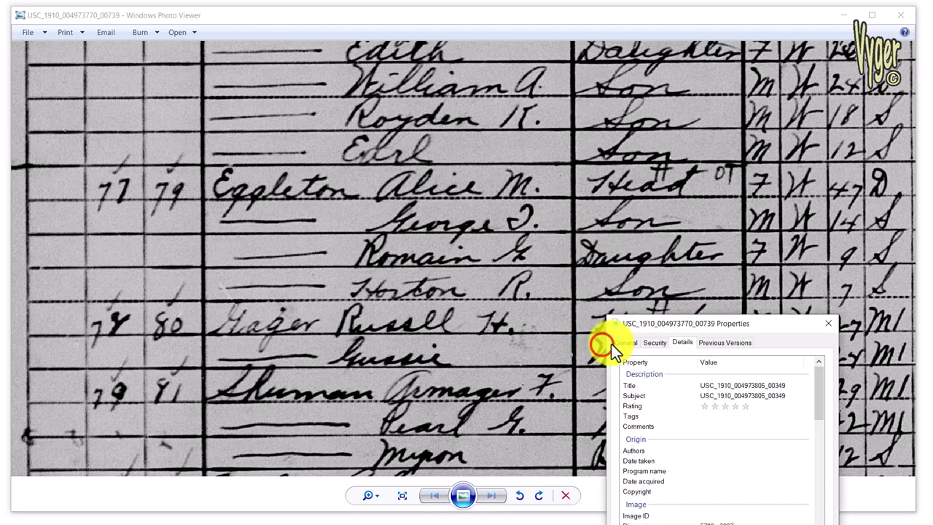
{"action": "left_click_drag", "start_coordinate": [717, 324], "coordinate": [688, 116]}
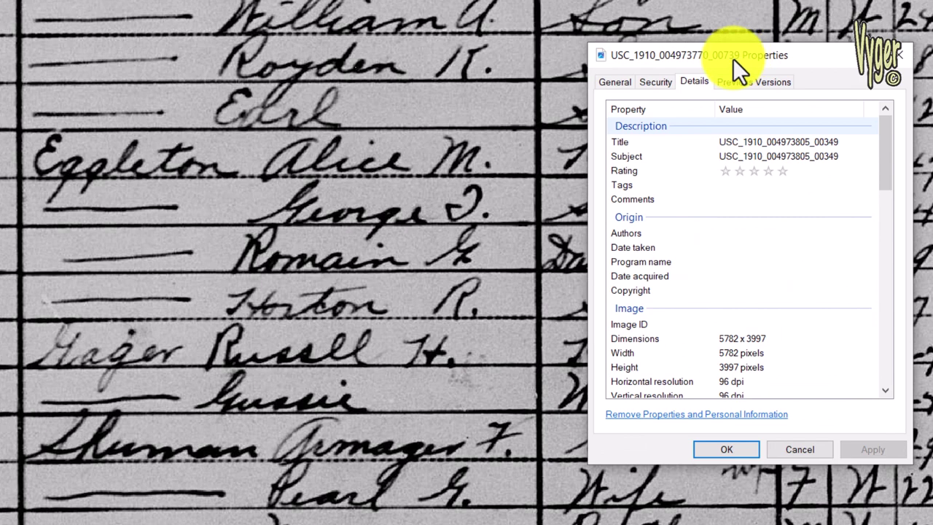
{"action": "left_click", "coordinate": [613, 82]}
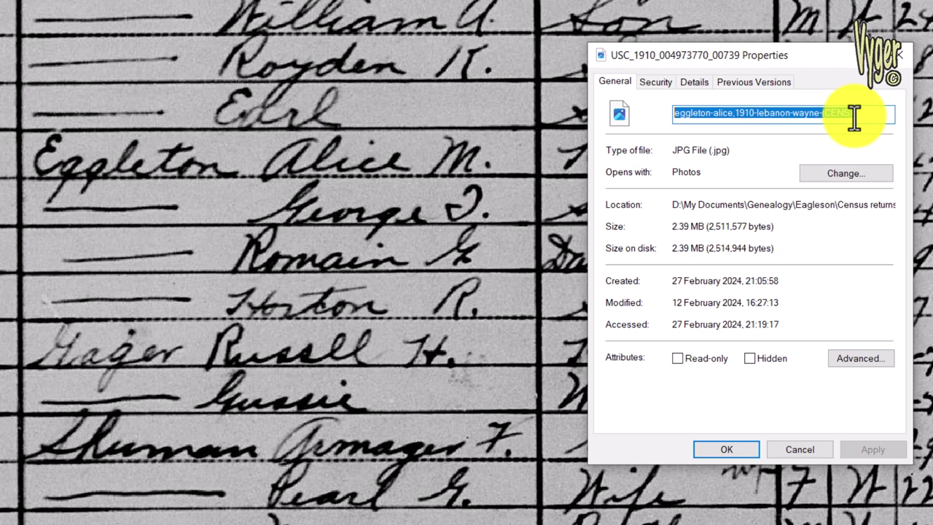
{"action": "left_click", "coordinate": [692, 82]}
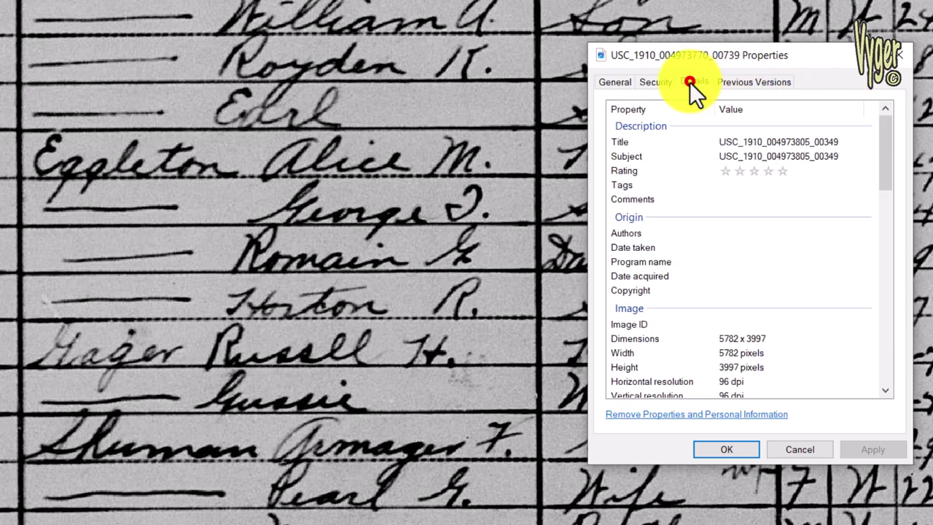
{"action": "left_click", "coordinate": [746, 142]}
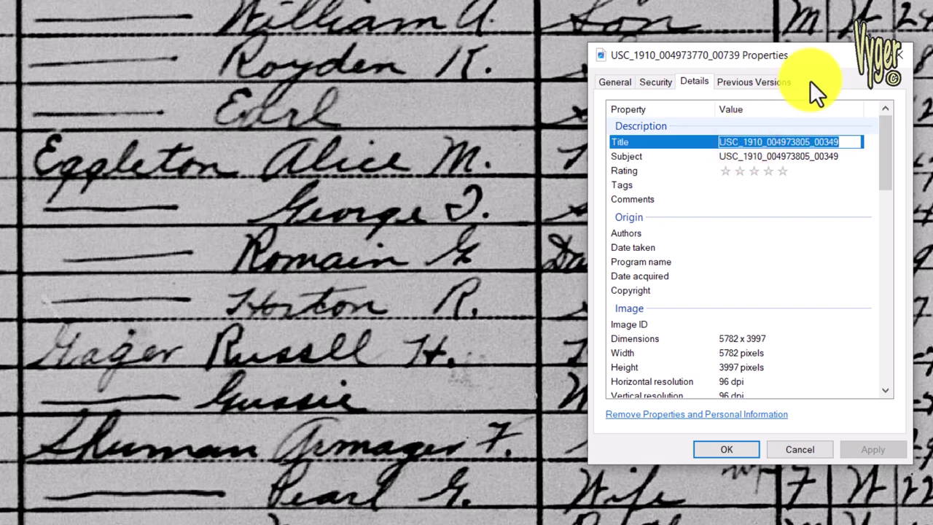
Paste the new Title and set Date taken to 26/04/1910 21:24.
{"action": "key", "text": "ctrl+v"}
{"action": "left_click", "coordinate": [771, 156]}
{"action": "left_click", "coordinate": [722, 247]}
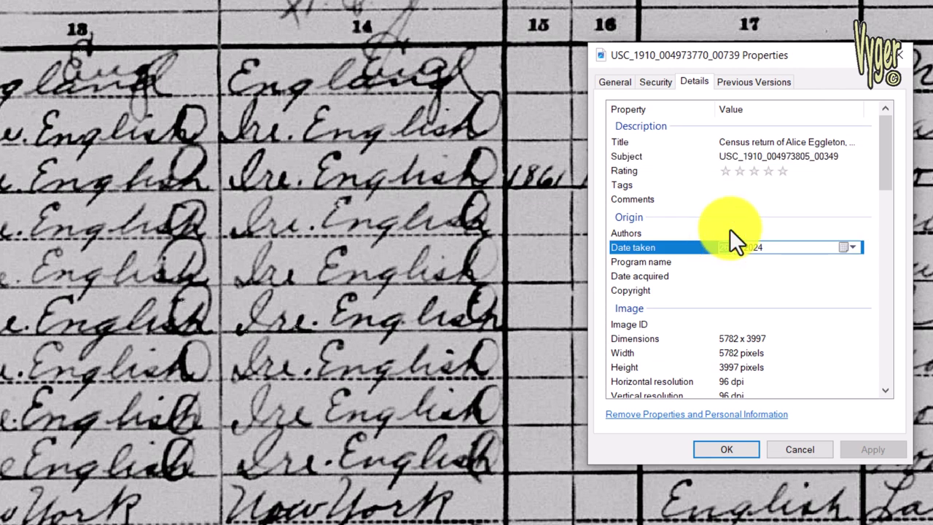
{"action": "key", "text": "Right"}
{"action": "key", "text": "Right"}
{"action": "type", "text": "2019"}
{"action": "left_click", "coordinate": [730, 228]}
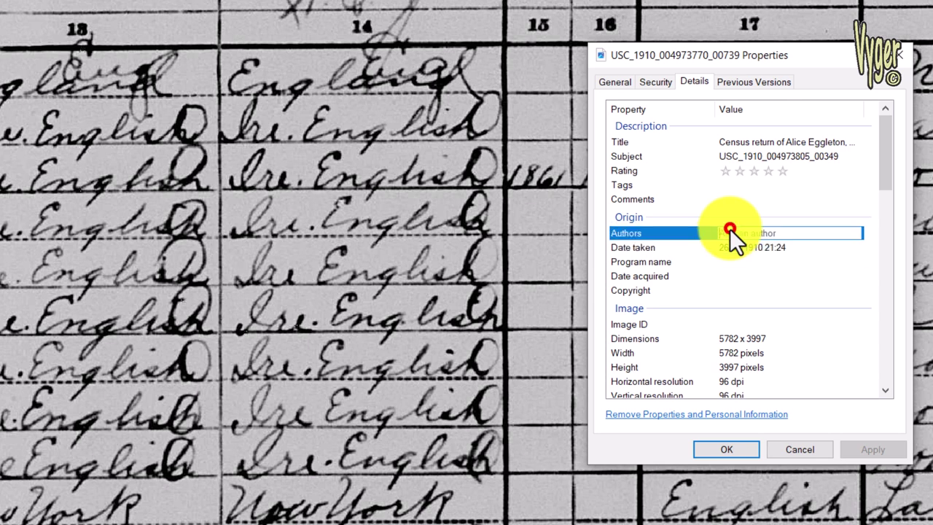
Paste United States Census as author and the prepared comment into Comments.
{"action": "type", "text": "United States Census ;"}
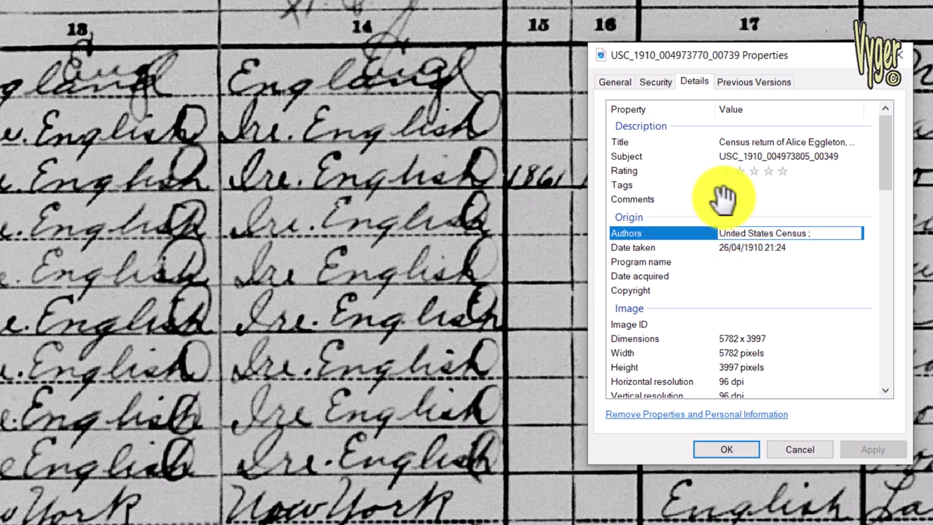
{"action": "left_click", "coordinate": [787, 204]}
{"action": "key", "text": "ctrl+v"}
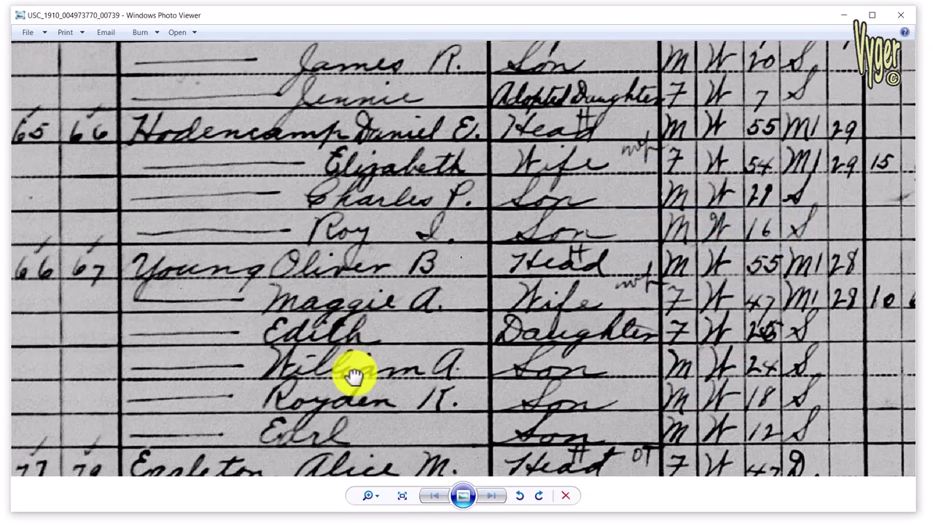
{"action": "left_click_drag", "start_coordinate": [353, 375], "coordinate": [343, 242]}
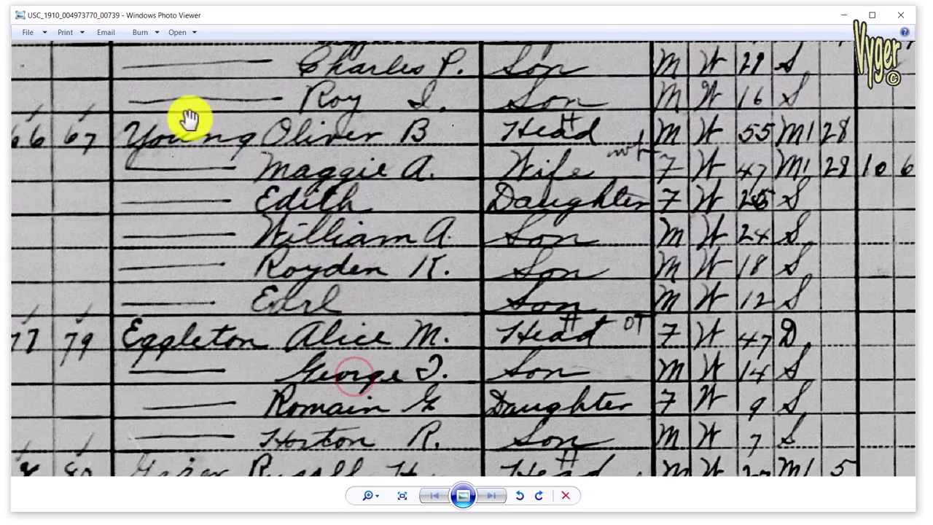
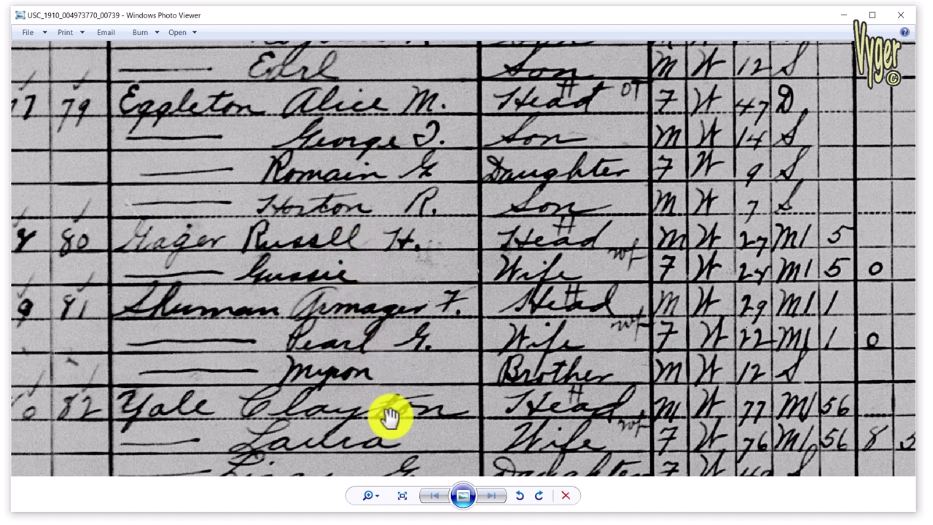
Pan the census image to bring the lower household rows into view.
{"action": "left_click_drag", "start_coordinate": [390, 416], "coordinate": [402, 295]}
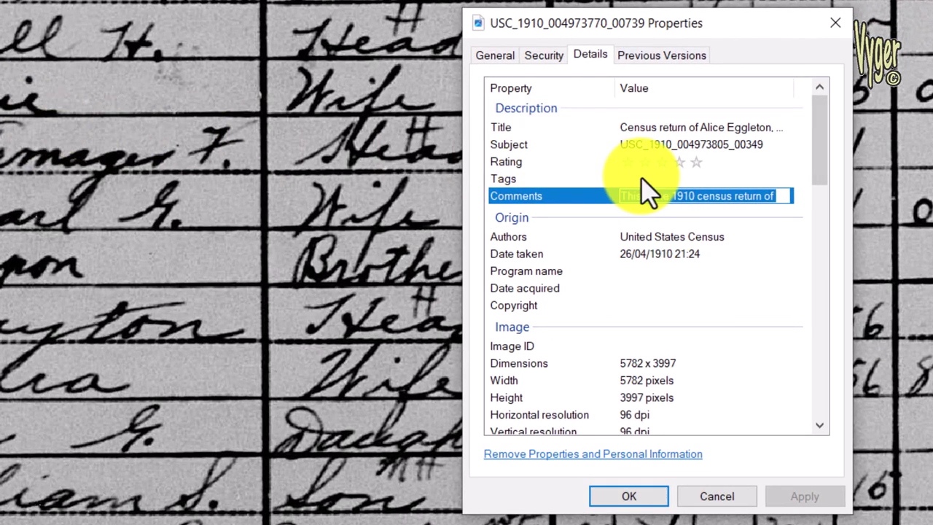
Add the tags young, shuman, gager and gussie in Details and confirm Properties with OK.
{"action": "left_click", "coordinate": [642, 179]}
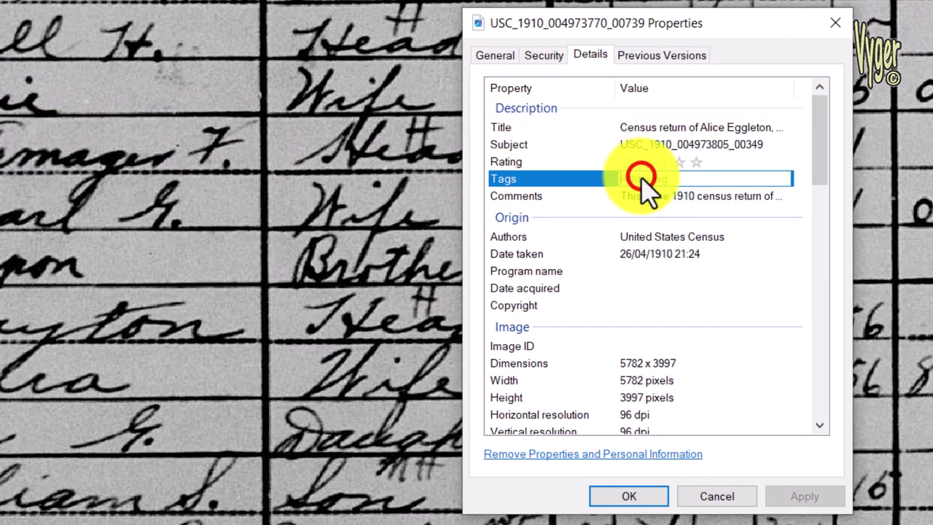
{"action": "type", "text": "youn"}
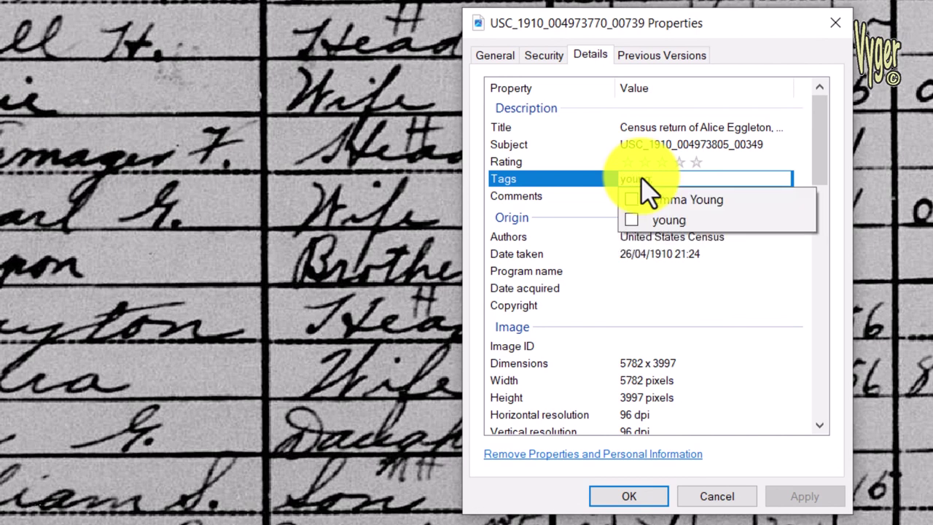
{"action": "type", "text": ";shuman;gager;gussie;vyger bull"}
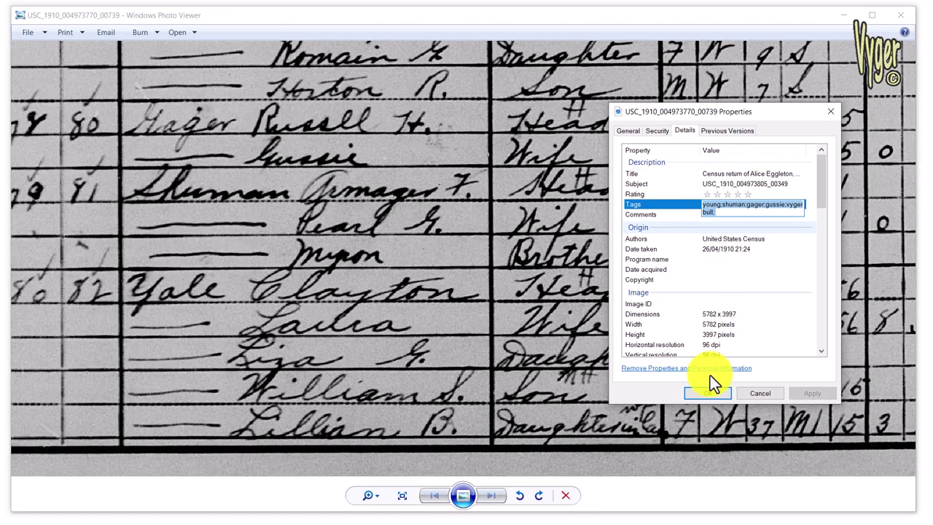
{"action": "left_click", "coordinate": [709, 392]}
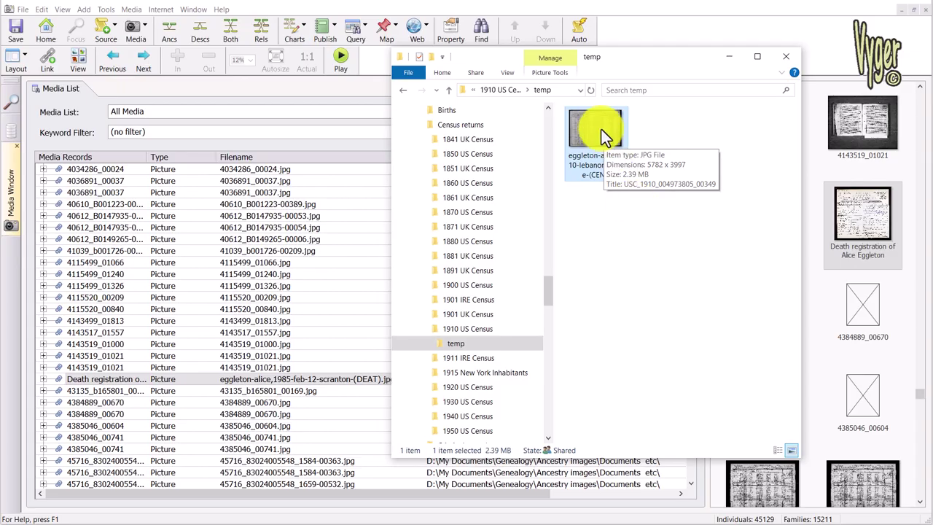
Drag the census image onto the Media List and add it as a link-only media record.
{"action": "left_click_drag", "start_coordinate": [601, 128], "coordinate": [212, 313]}
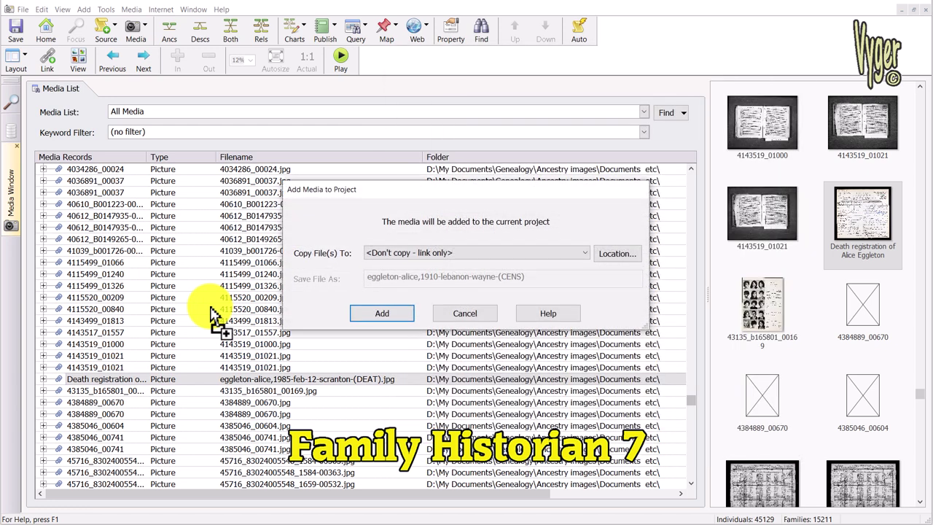
{"action": "left_click", "coordinate": [375, 312]}
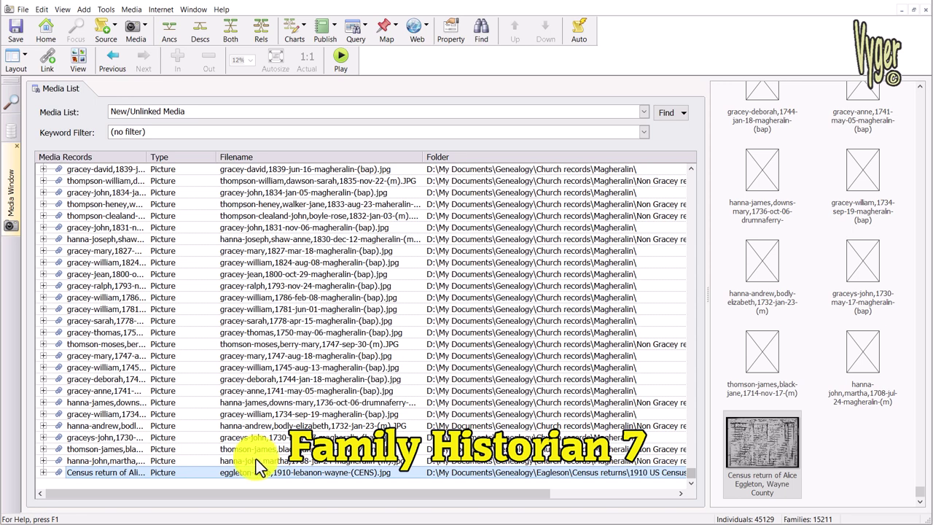
{"action": "double_click", "coordinate": [248, 472]}
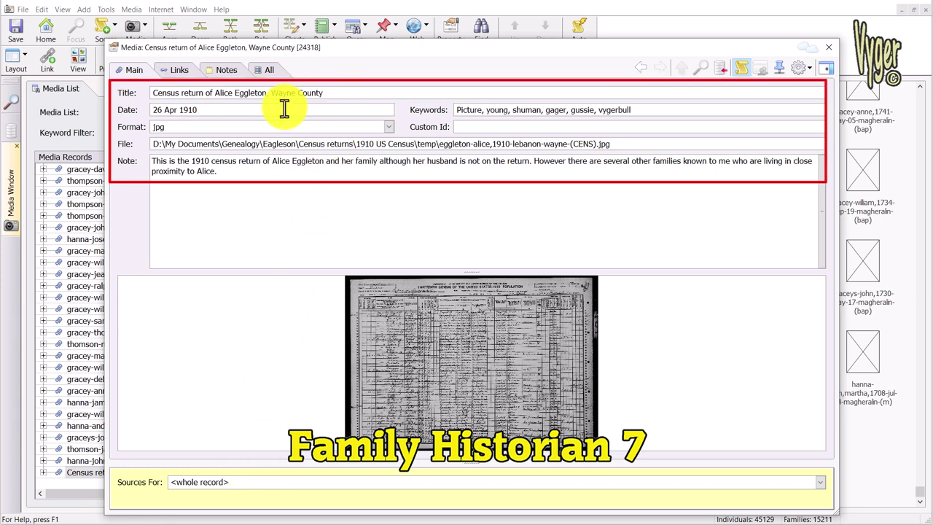
{"action": "left_click_drag", "start_coordinate": [207, 109], "coordinate": [139, 121]}
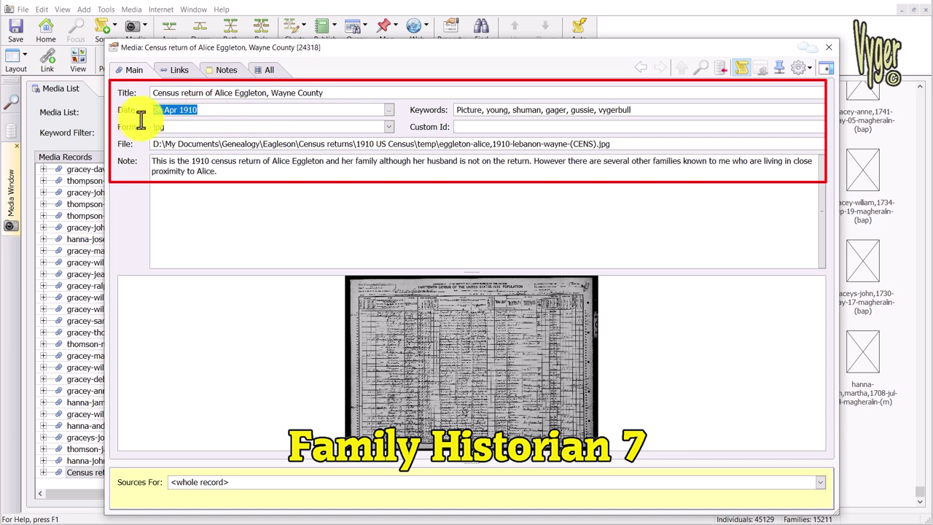
{"action": "left_click_drag", "start_coordinate": [335, 93], "coordinate": [146, 91]}
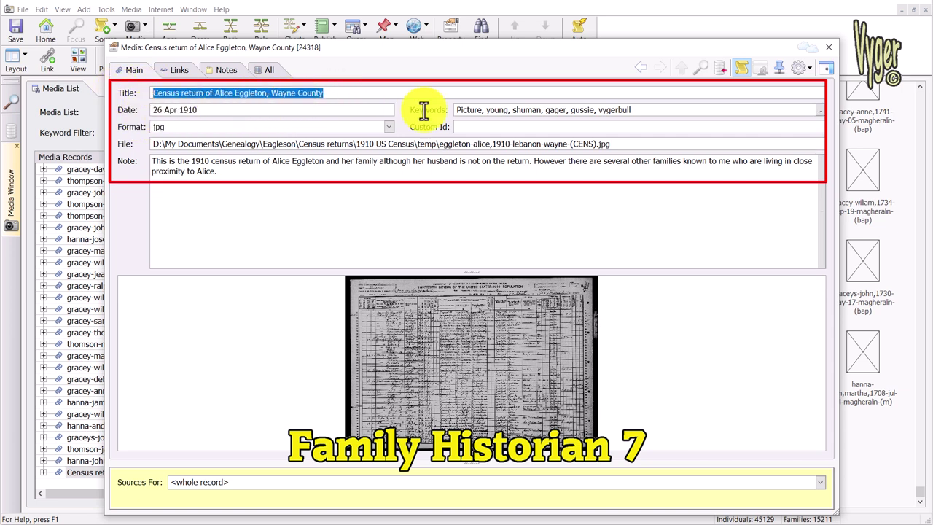
{"action": "left_click_drag", "start_coordinate": [643, 108], "coordinate": [452, 101]}
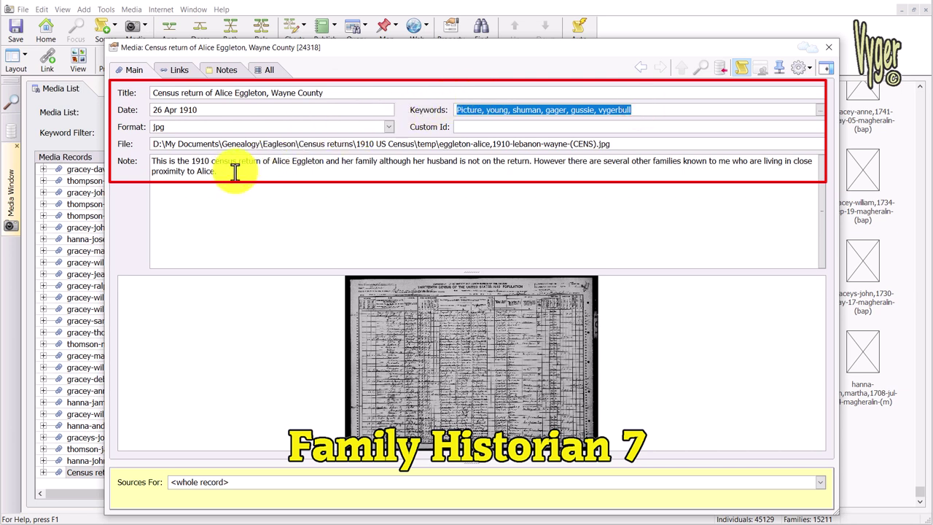
{"action": "left_click_drag", "start_coordinate": [229, 172], "coordinate": [151, 163]}
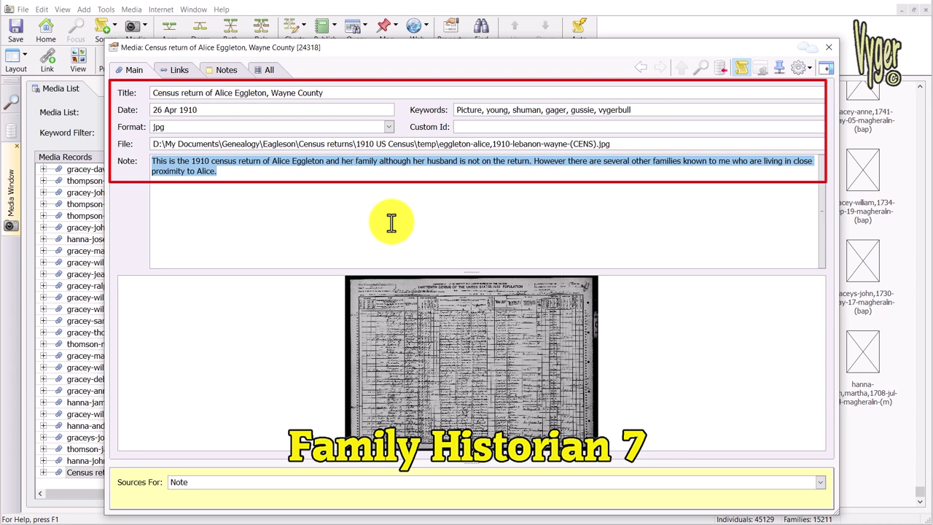
{"action": "left_click", "coordinate": [829, 47]}
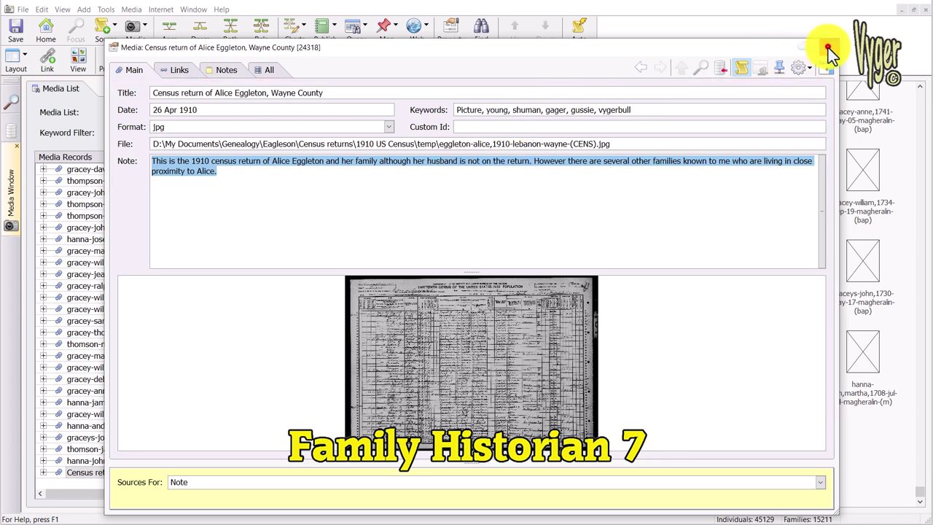
Confirm Media preferences auto-generate keywords and copy image tags, then open Data (D:) in Explorer.
{"action": "left_click", "coordinate": [106, 10]}
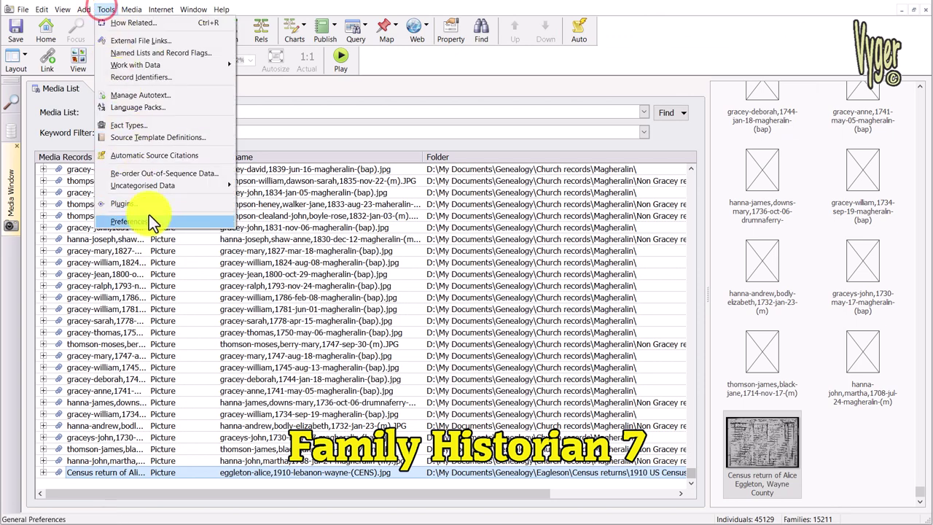
{"action": "left_click", "coordinate": [151, 217]}
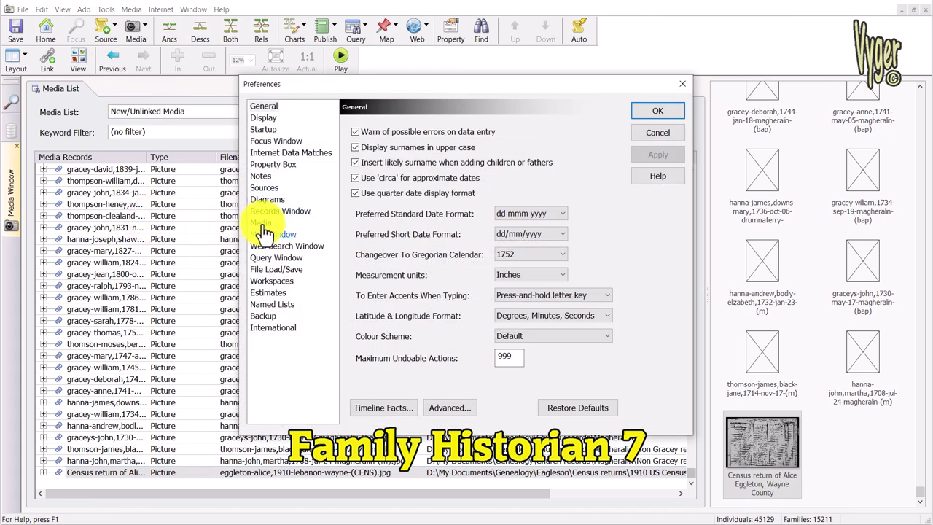
{"action": "left_click", "coordinate": [261, 222]}
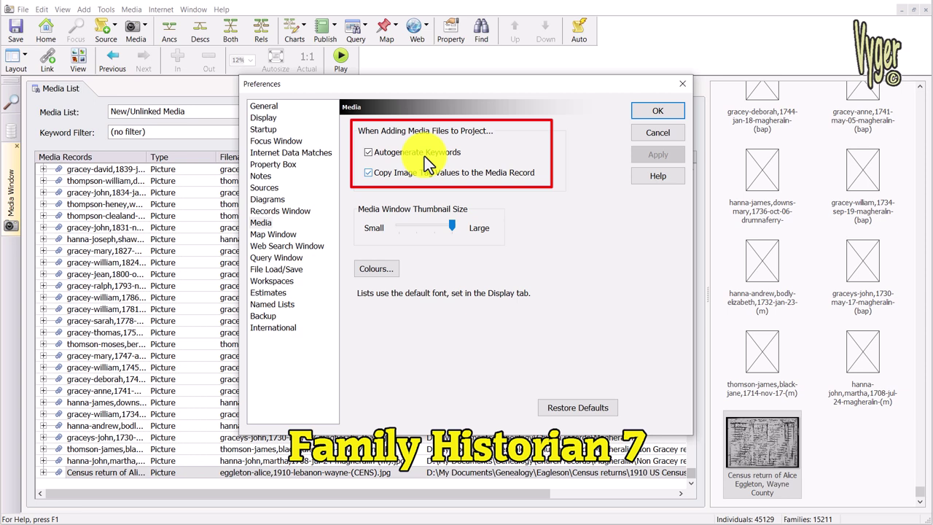
{"action": "left_click", "coordinate": [654, 112]}
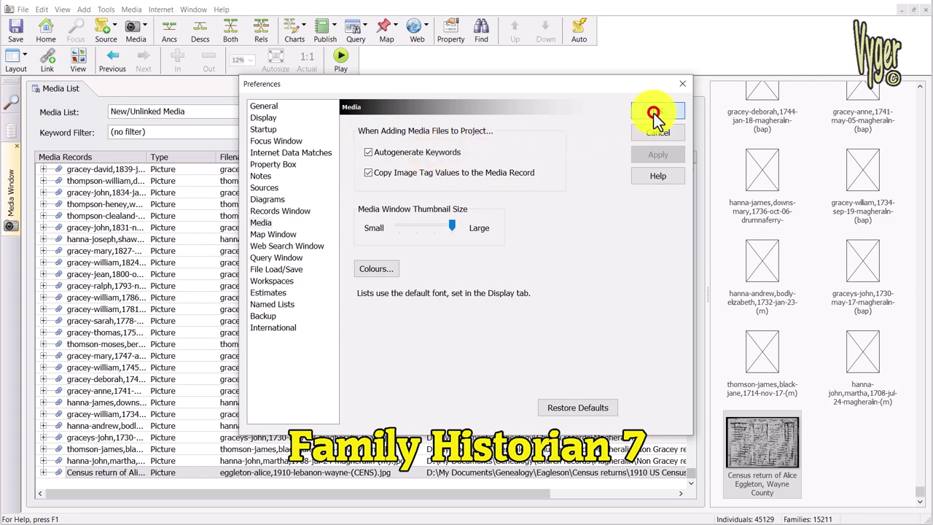
{"action": "key", "text": "super+e"}
{"action": "left_click", "coordinate": [437, 374]}
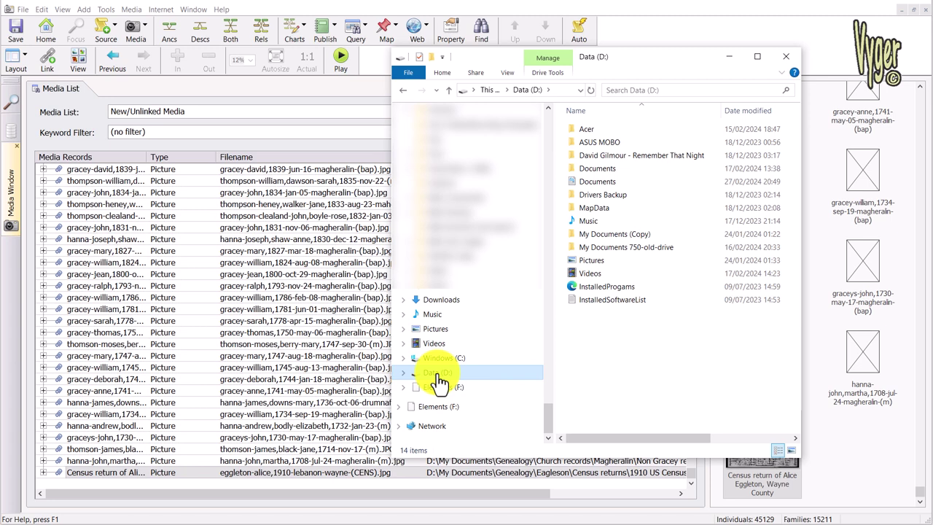
{"action": "key", "text": "ctrl+f"}
{"action": "type", "text": "vyger"}
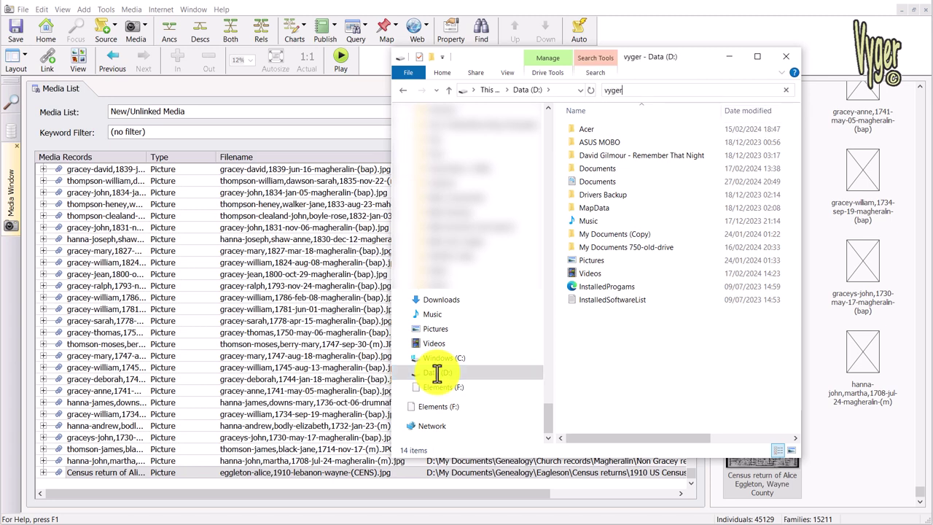
{"action": "type", "text": "bull"}
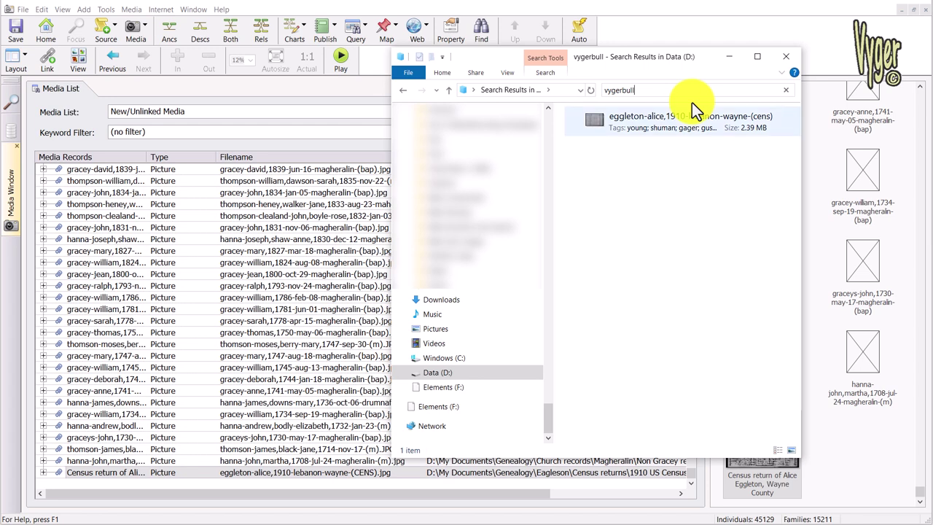
{"action": "key", "text": "ctrl+a"}
{"action": "type", "text": "g"}
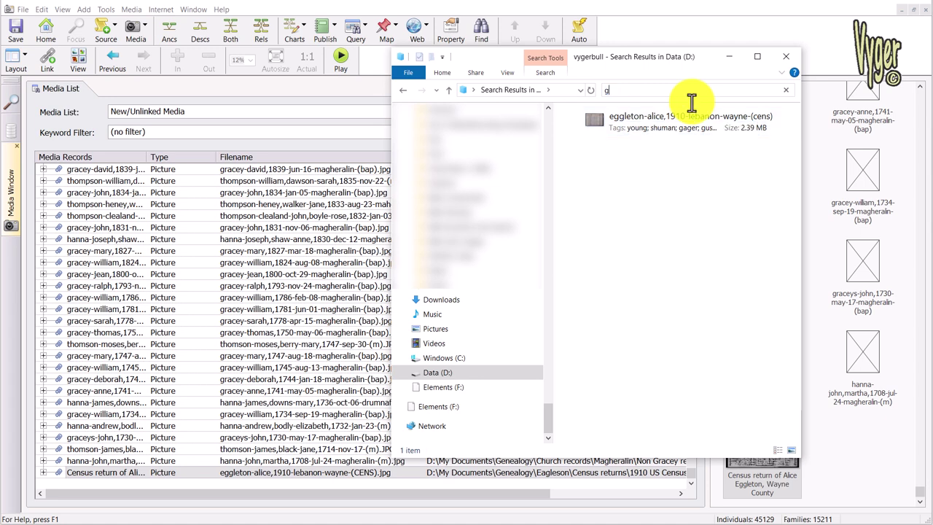
{"action": "type", "text": "ager"}
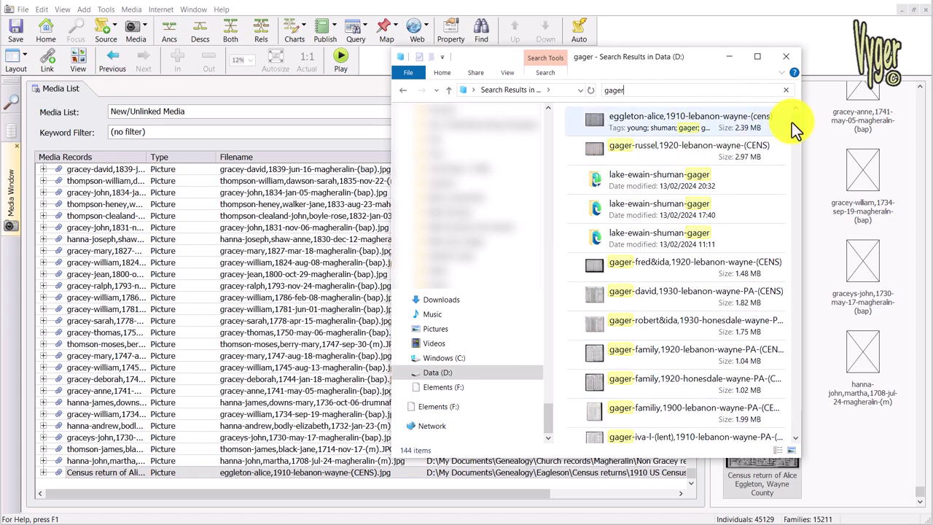
{"action": "mouse_move", "coordinate": [794, 130]}
{"action": "left_mouse_down"}
{"action": "mouse_move", "coordinate": [791, 309]}
{"action": "mouse_move", "coordinate": [788, 117]}
{"action": "left_mouse_up"}
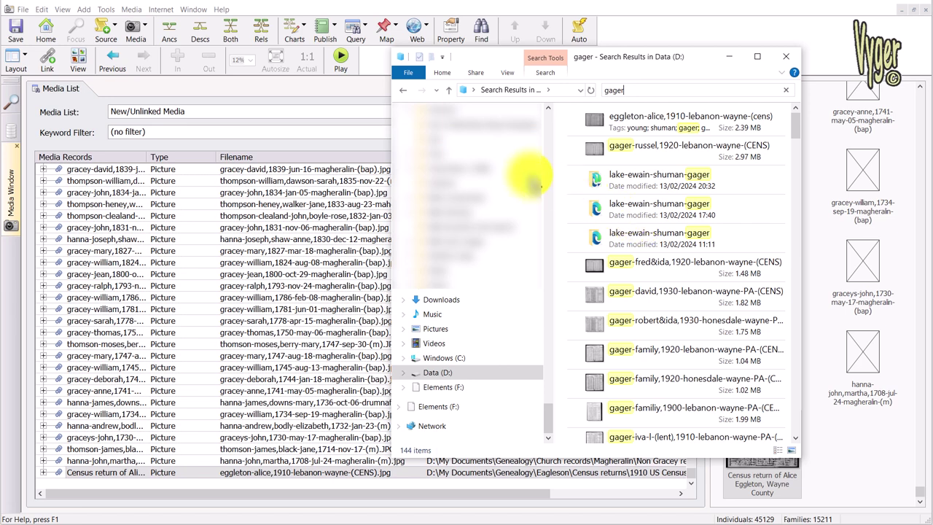
{"action": "left_click", "coordinate": [325, 88]}
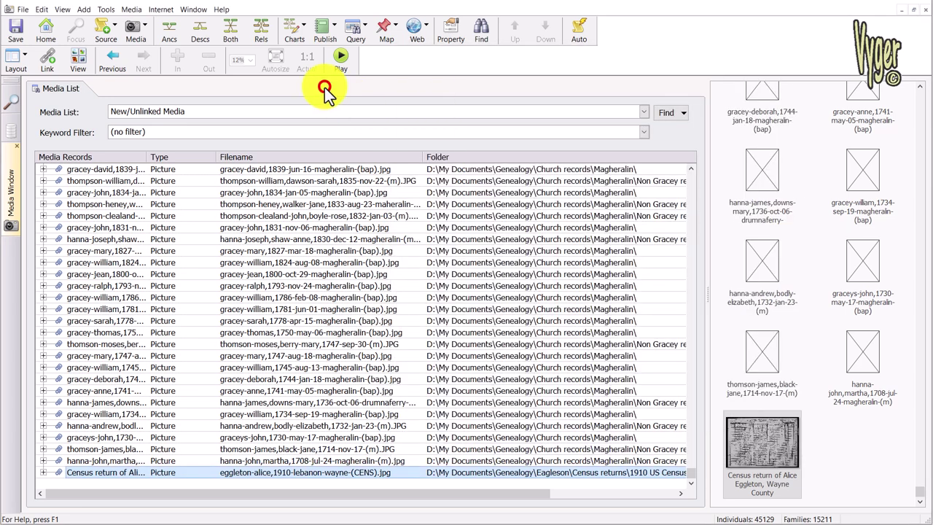
{"action": "double_click", "coordinate": [303, 473]}
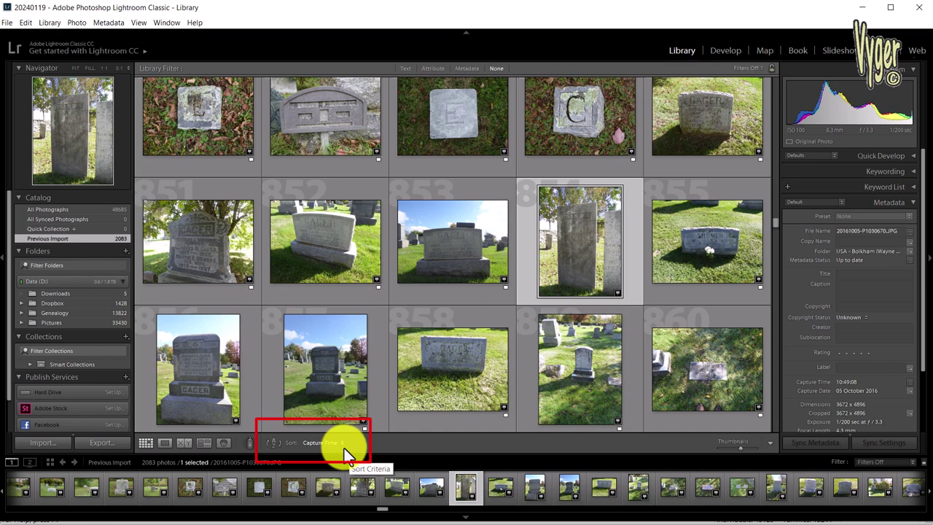
{"action": "left_click", "coordinate": [773, 231]}
{"action": "left_click", "coordinate": [183, 139]}
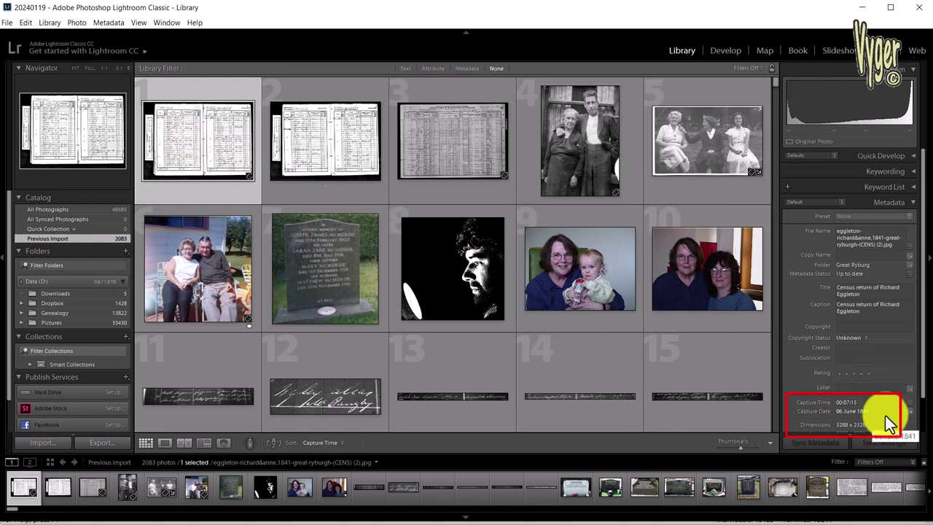
{"action": "left_click", "coordinate": [449, 144]}
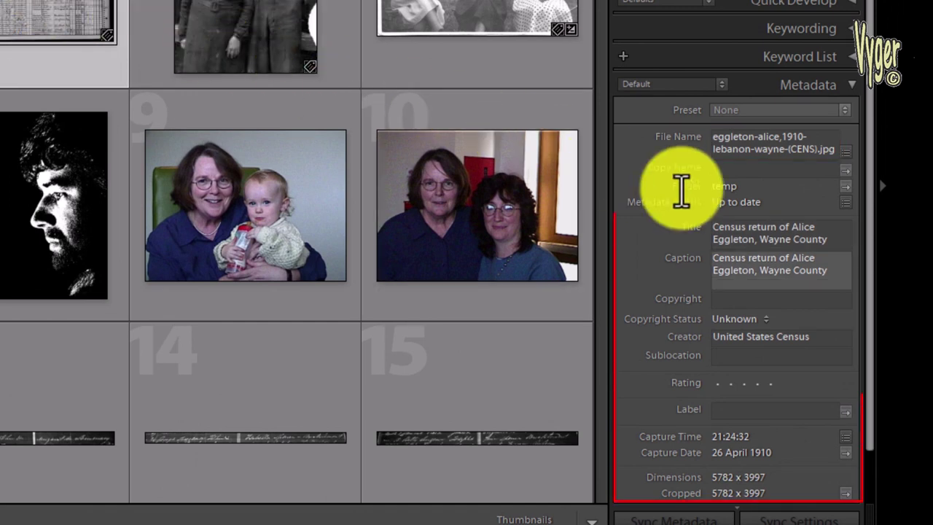
Review its title and caption in the Metadata panel, then expand and scroll the Keyword List.
{"action": "left_click", "coordinate": [830, 236]}
{"action": "left_click", "coordinate": [831, 234]}
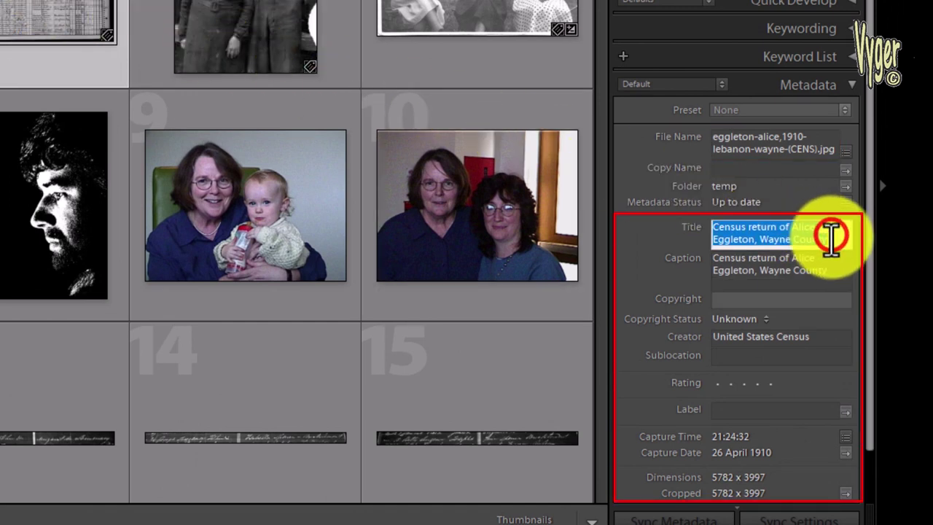
{"action": "left_click", "coordinate": [832, 266]}
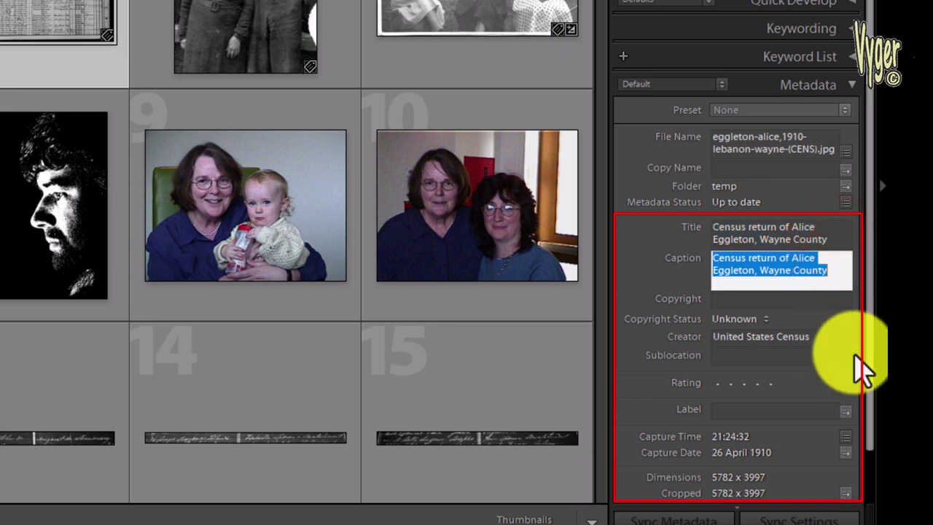
{"action": "left_click", "coordinate": [850, 55]}
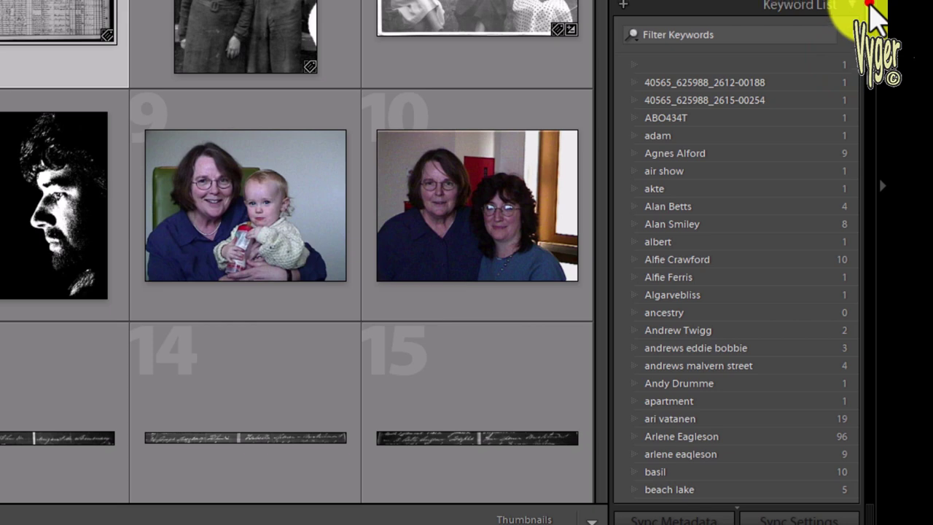
{"action": "left_click_drag", "start_coordinate": [869, 58], "coordinate": [656, 445]}
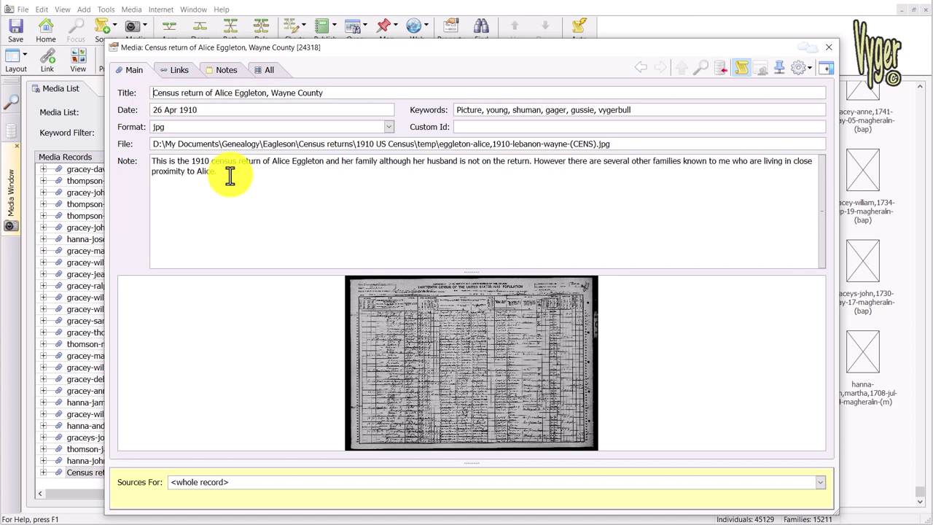
{"action": "left_click_drag", "start_coordinate": [229, 174], "coordinate": [224, 152]}
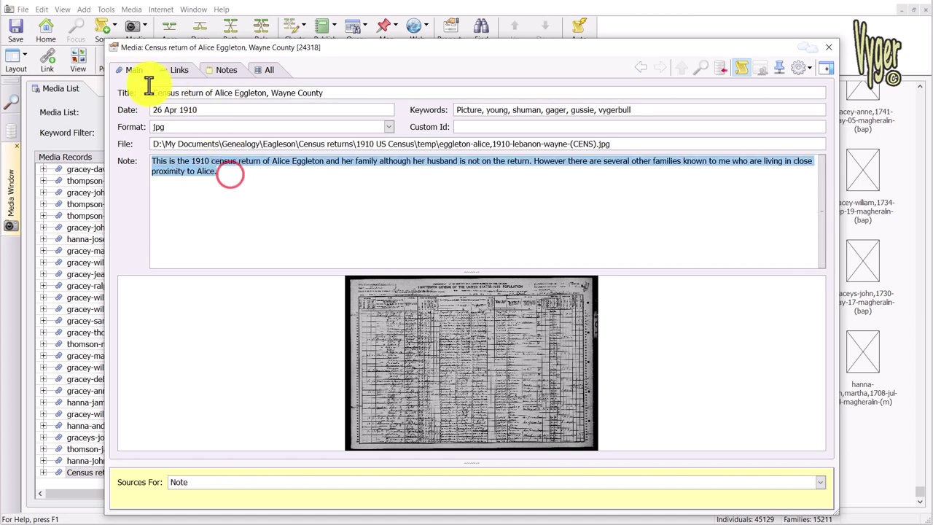
{"action": "left_click", "coordinate": [646, 110]}
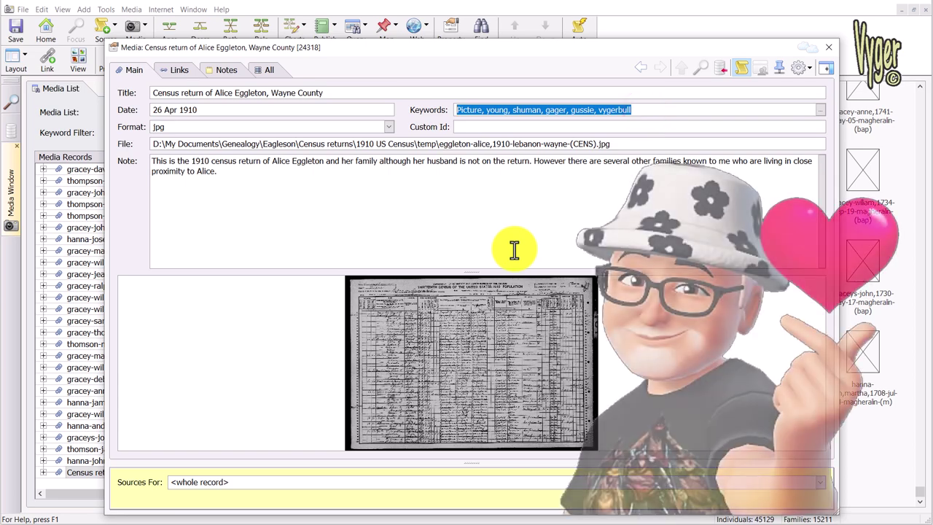
{"action": "left_click", "coordinate": [830, 48]}
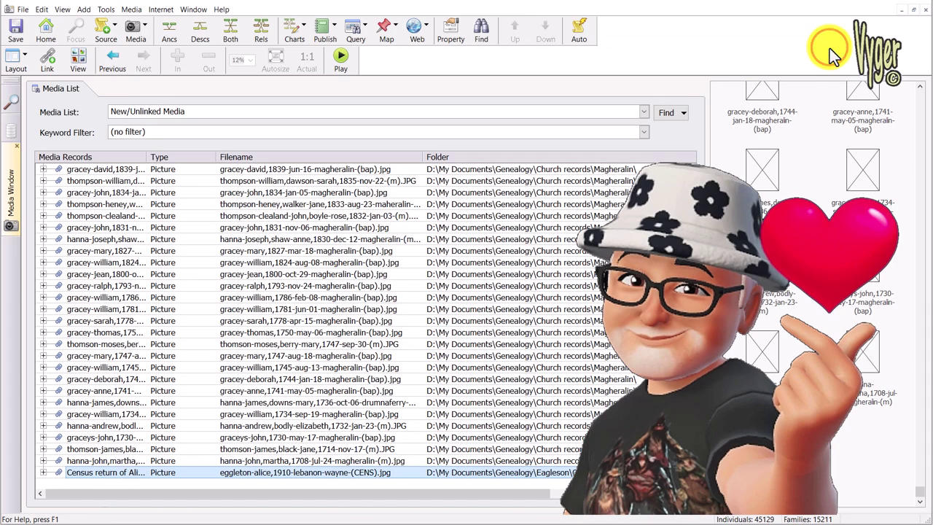